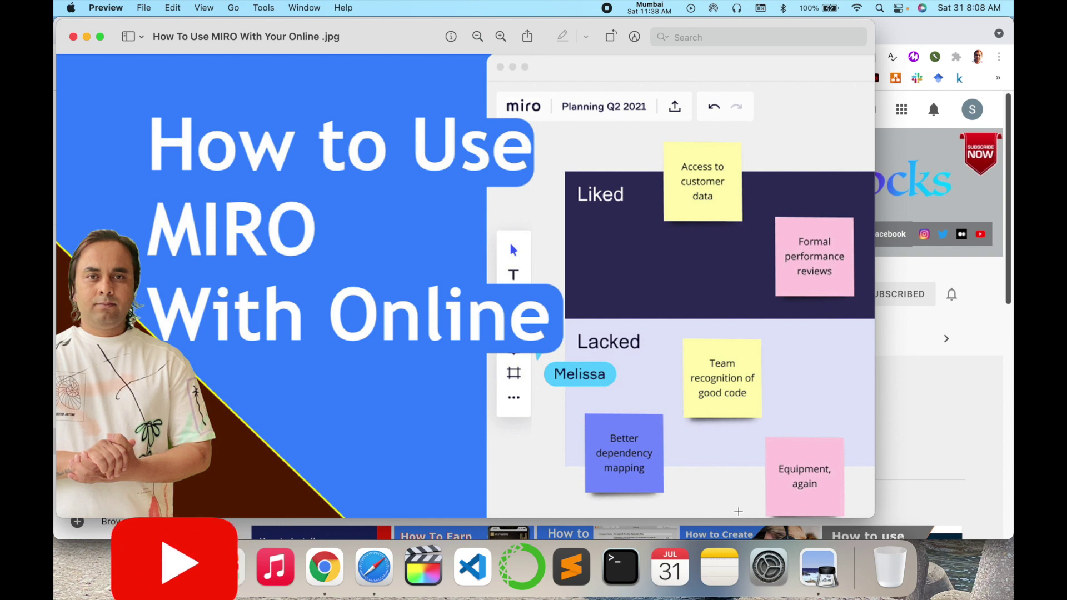
Step: Select the Research Rocks channel title on YouTube, then search Google for 'miro'
{"action": "left_click", "coordinate": [990, 471]}
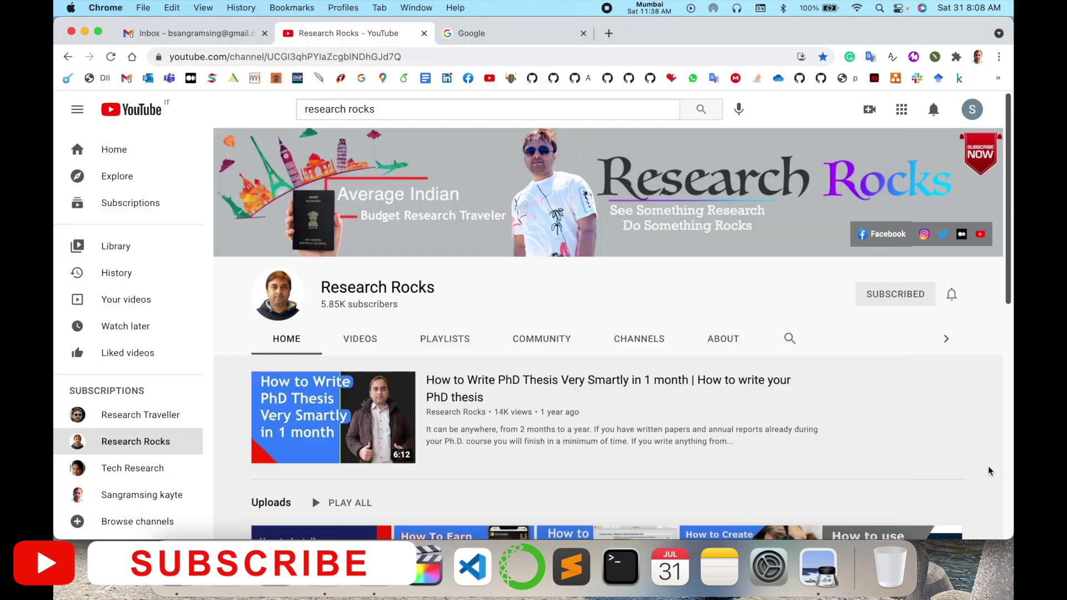
{"action": "triple_click", "coordinate": [403, 286]}
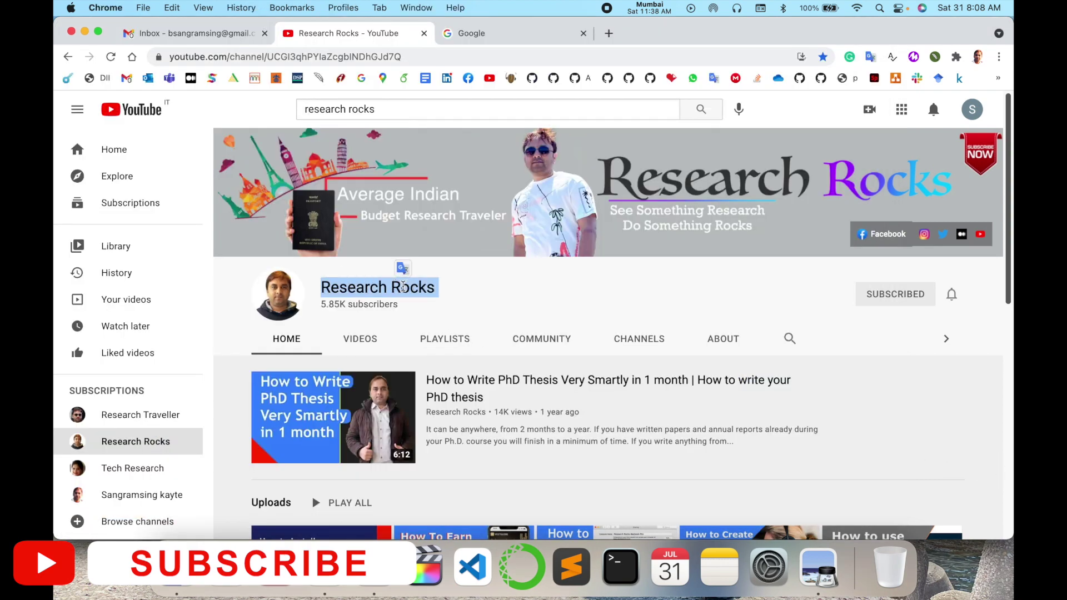
{"action": "left_click", "coordinate": [518, 33]}
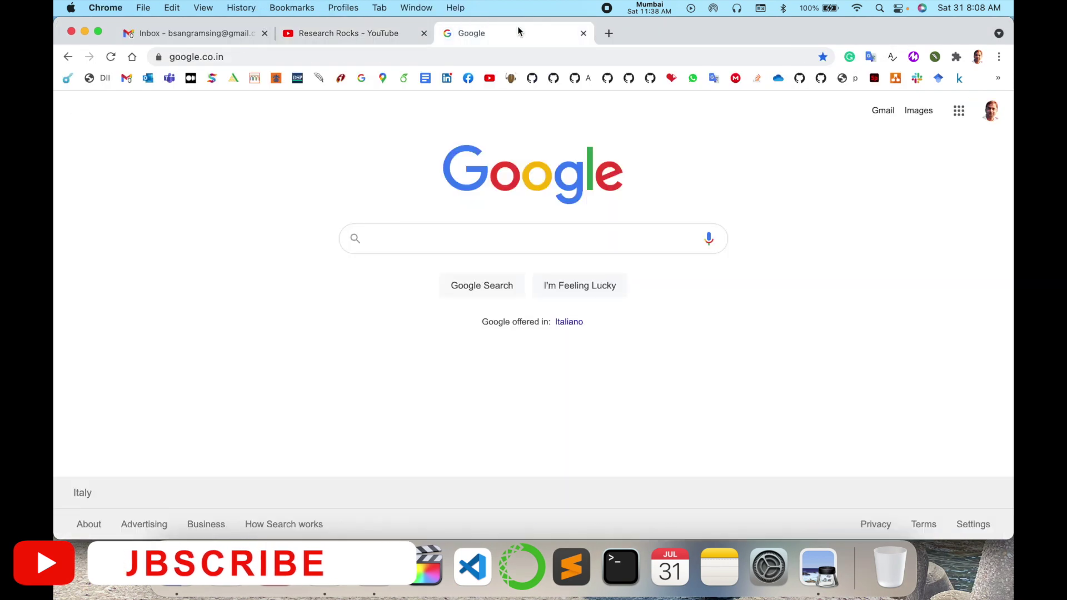
{"action": "type", "text": "miro"}
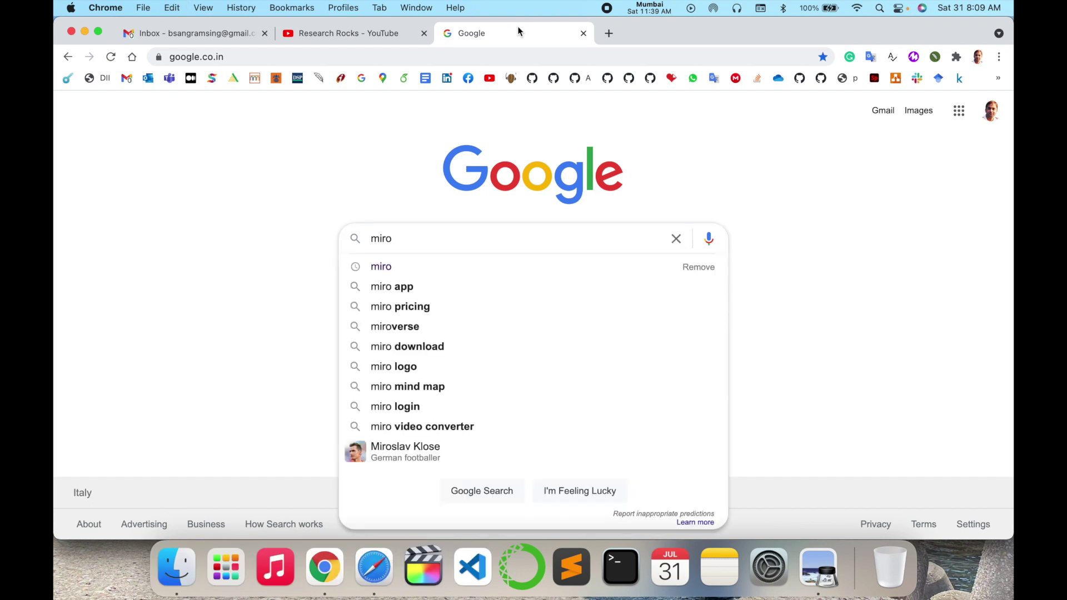
{"action": "key", "text": "Return"}
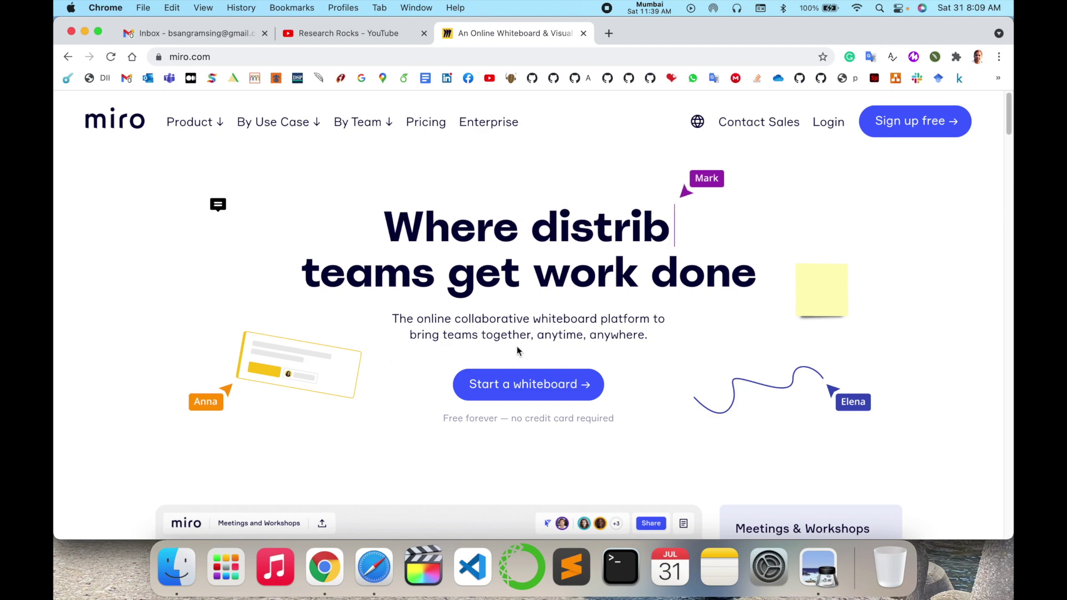
{"action": "scroll", "coordinate": [514, 347], "scroll_direction": "down", "scroll_amount": 2}
{"action": "scroll", "coordinate": [515, 348], "scroll_direction": "up", "scroll_amount": 2}
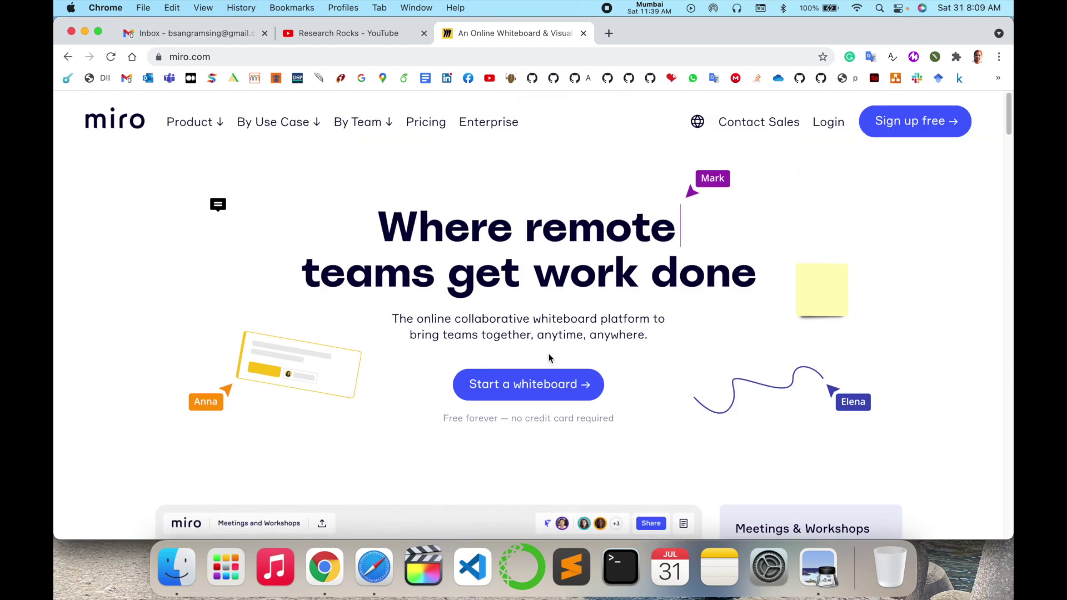
{"action": "scroll", "coordinate": [548, 354], "scroll_direction": "down", "scroll_amount": 3}
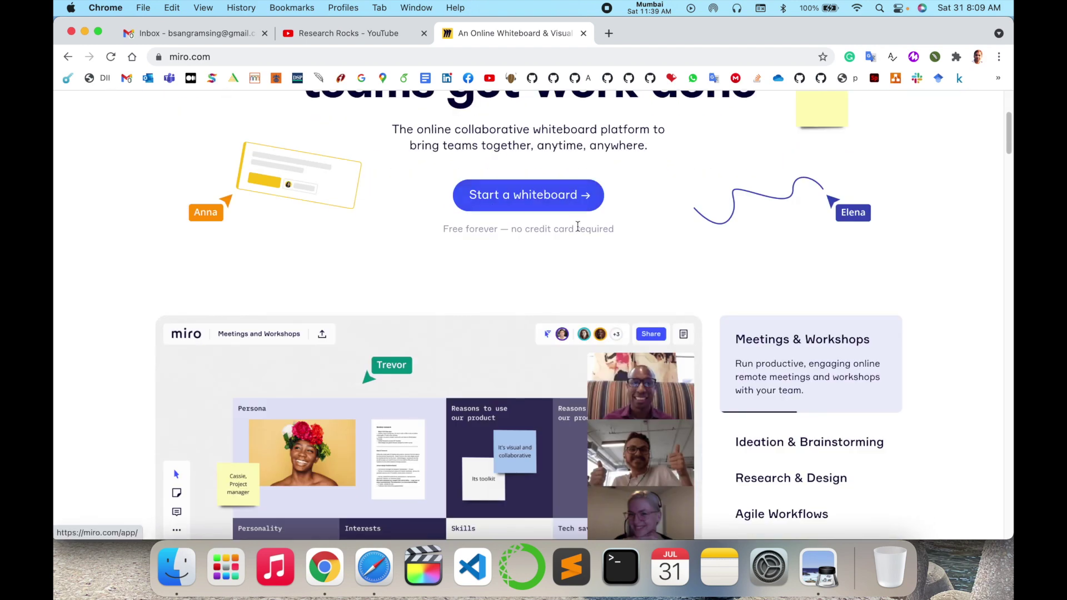
{"action": "scroll", "coordinate": [577, 226], "scroll_direction": "down", "scroll_amount": 3}
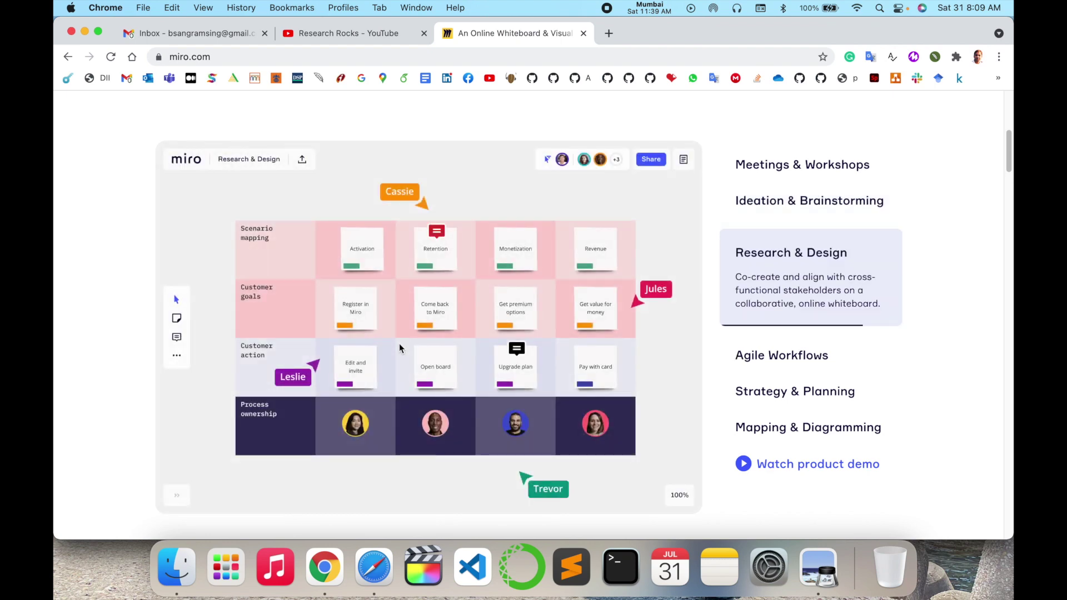
{"action": "left_click", "coordinate": [801, 169]}
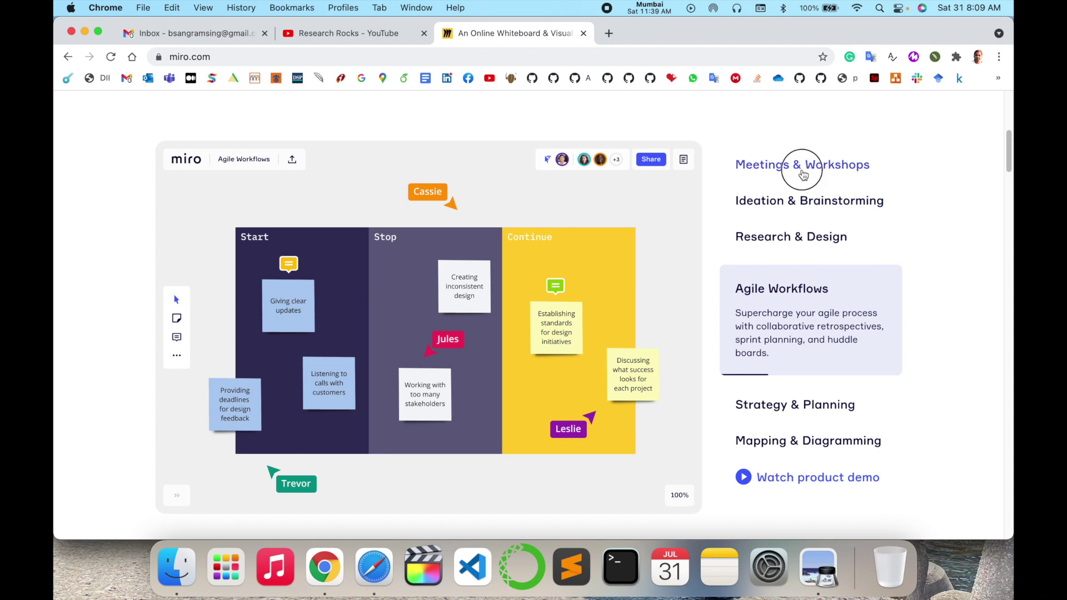
{"action": "left_click", "coordinate": [798, 276]}
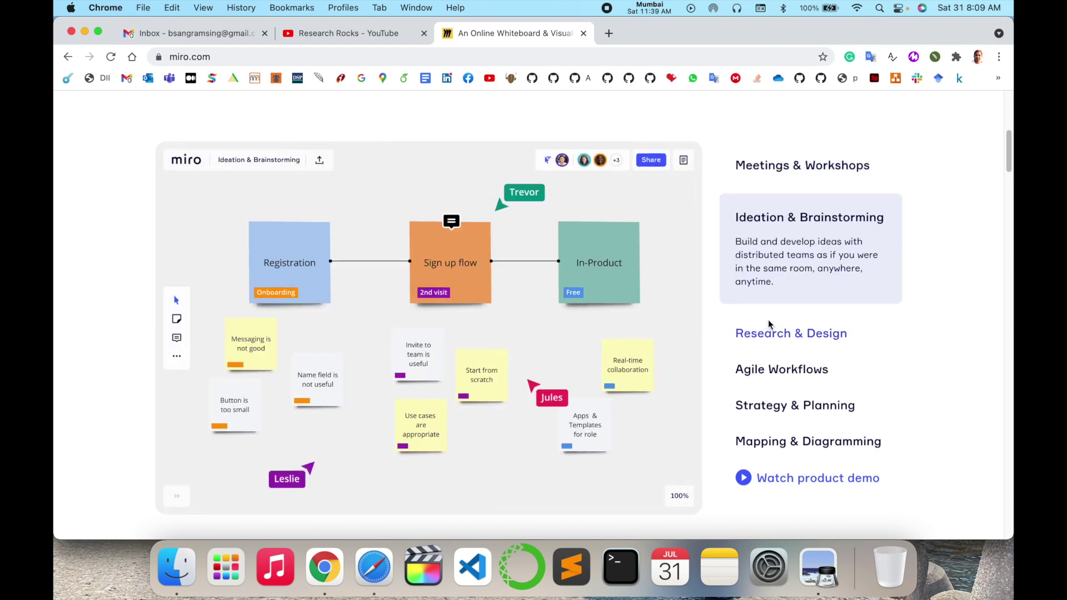
{"action": "left_click", "coordinate": [780, 335]}
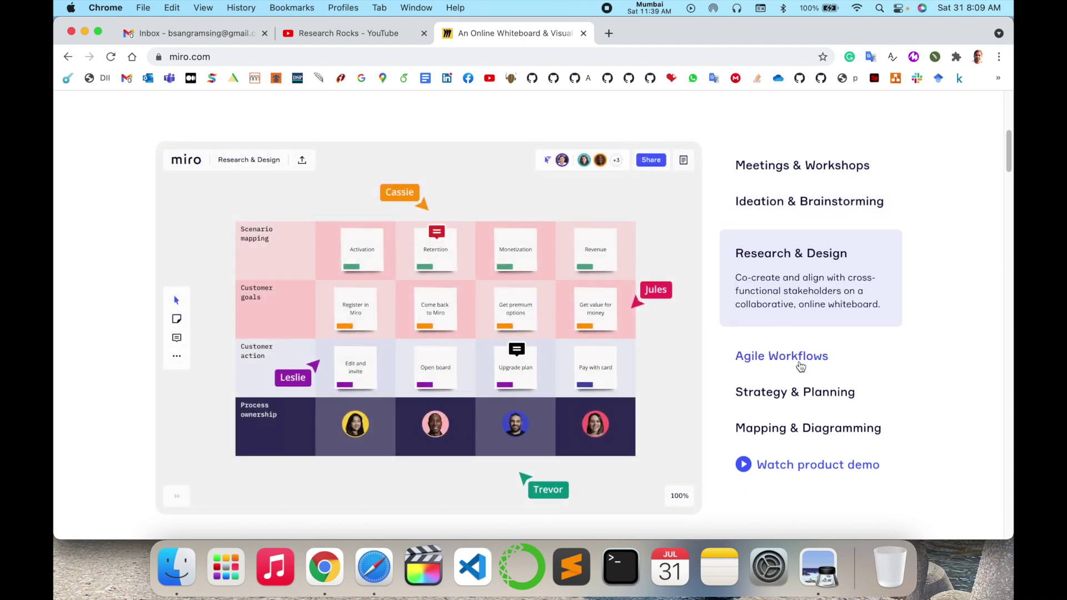
{"action": "left_click", "coordinate": [800, 363]}
{"action": "left_click", "coordinate": [792, 401]}
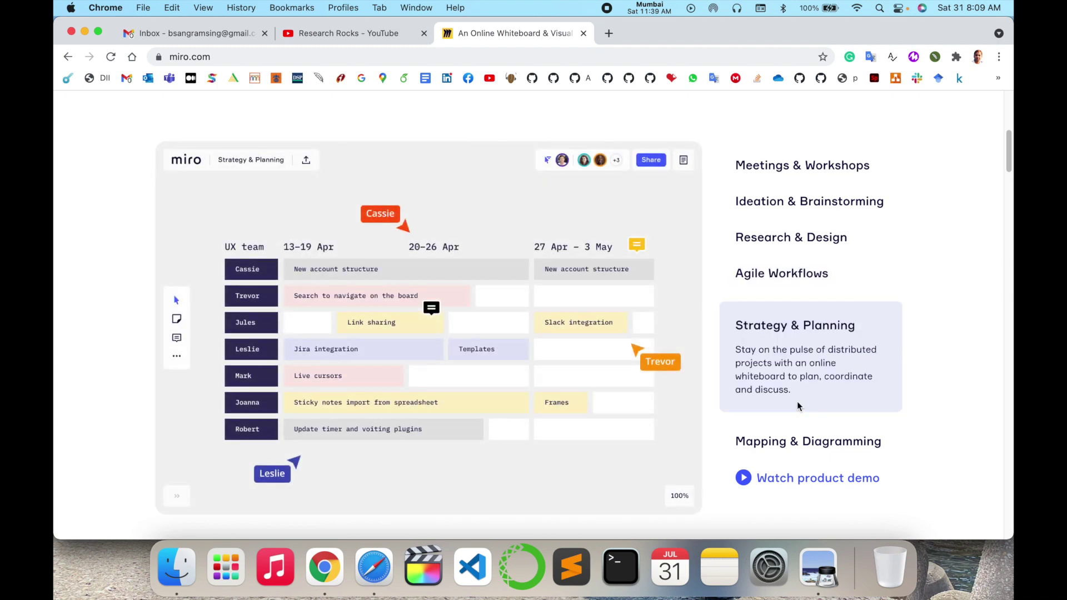
{"action": "left_click", "coordinate": [800, 442]}
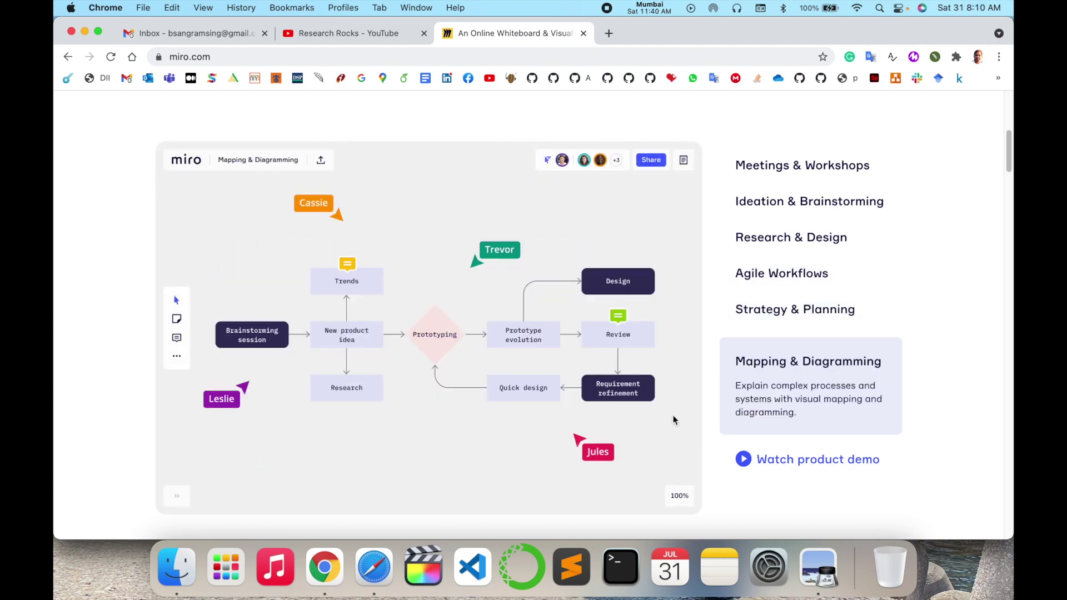
{"action": "left_click", "coordinate": [870, 460]}
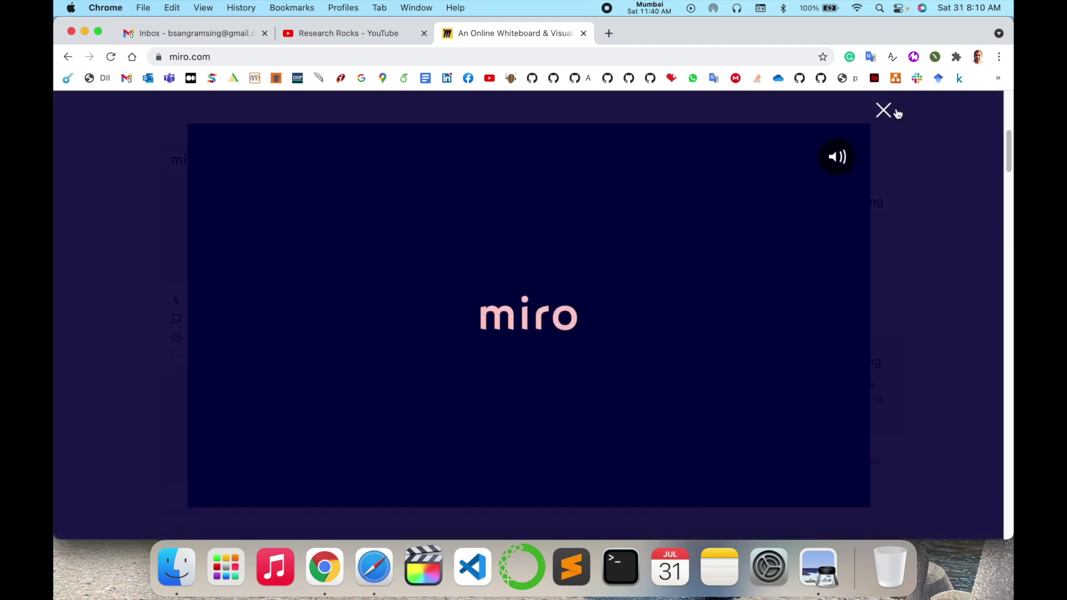
{"action": "left_click", "coordinate": [886, 113]}
{"action": "scroll", "coordinate": [454, 442], "scroll_direction": "down", "scroll_amount": 5}
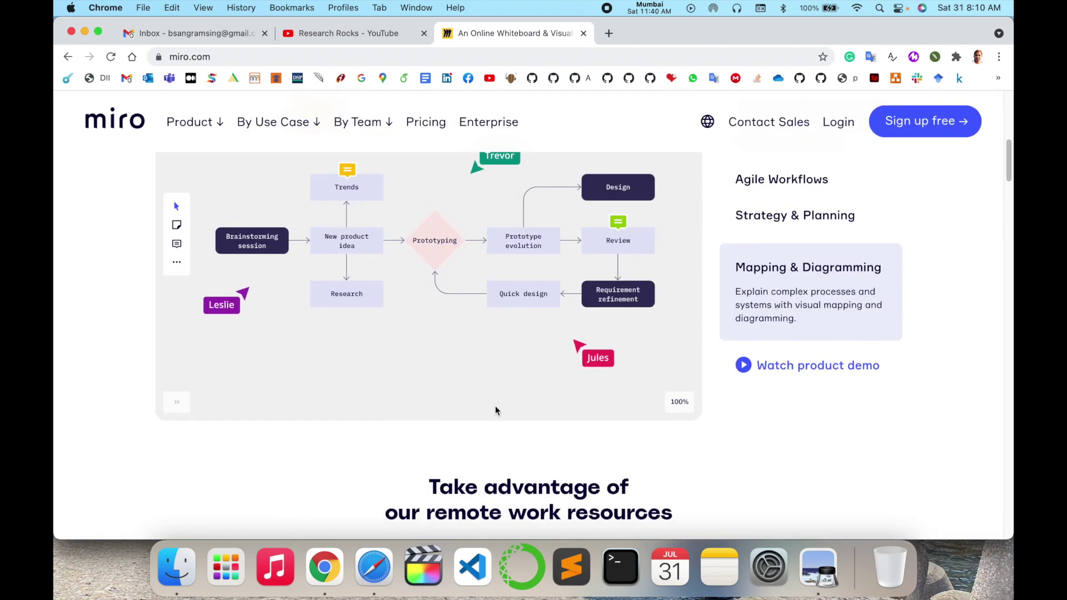
{"action": "scroll", "coordinate": [623, 411], "scroll_direction": "down", "scroll_amount": 3}
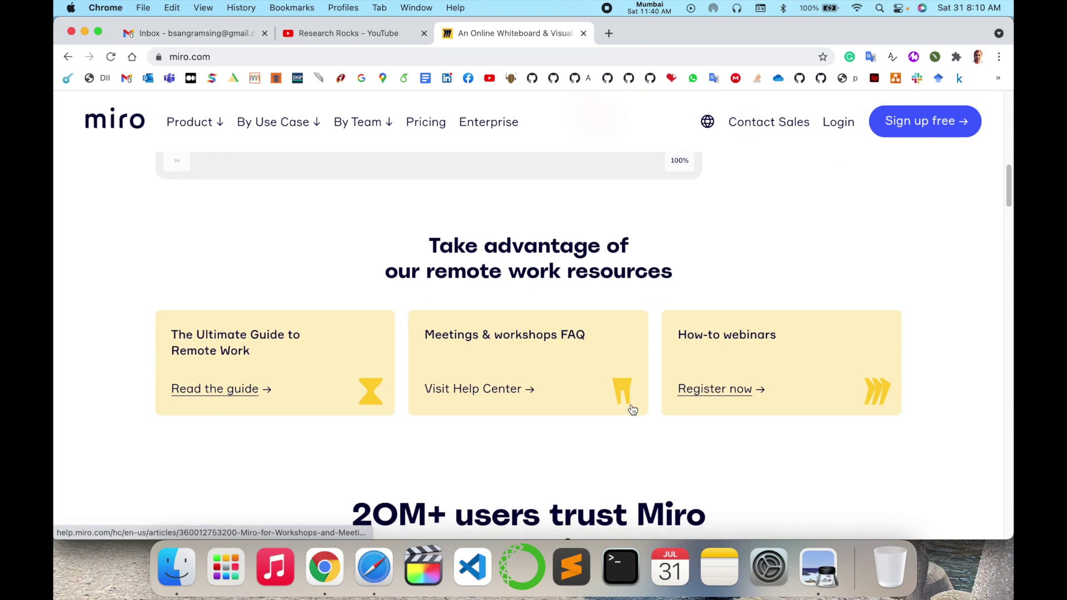
{"action": "scroll", "coordinate": [631, 410], "scroll_direction": "up", "scroll_amount": 15}
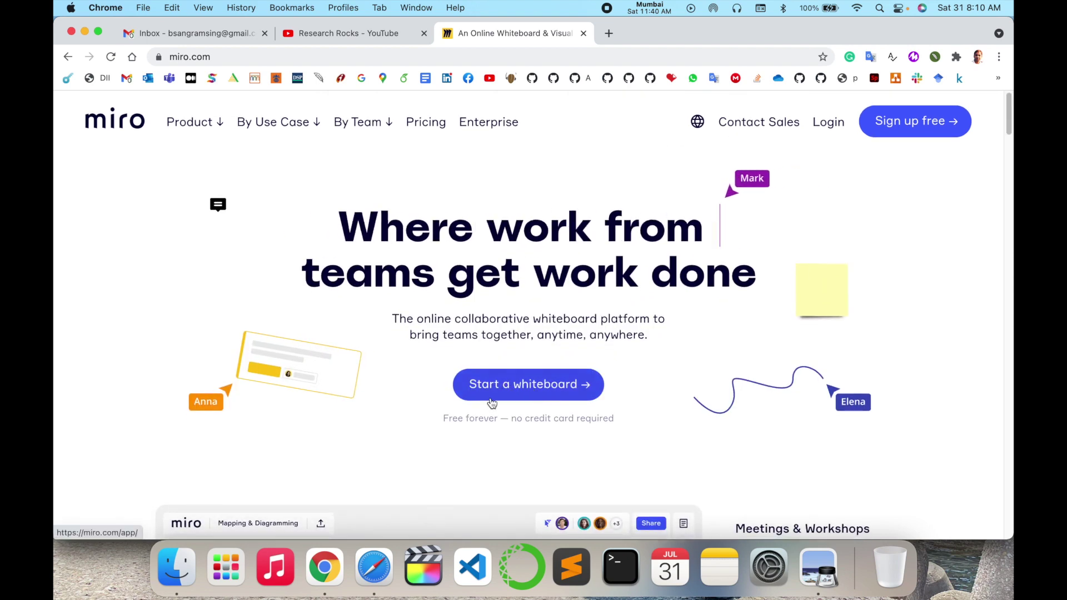
Step: Sign up for Miro free with the Google account, accepting the terms and news updates
{"action": "left_click", "coordinate": [934, 128]}
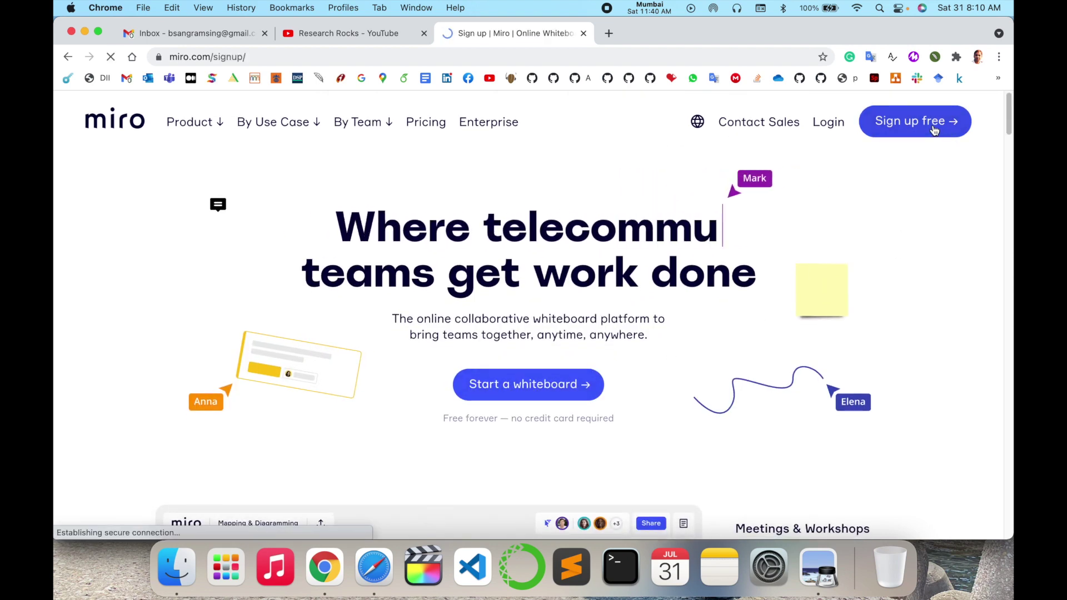
{"action": "scroll", "coordinate": [492, 469], "scroll_direction": "down", "scroll_amount": 2}
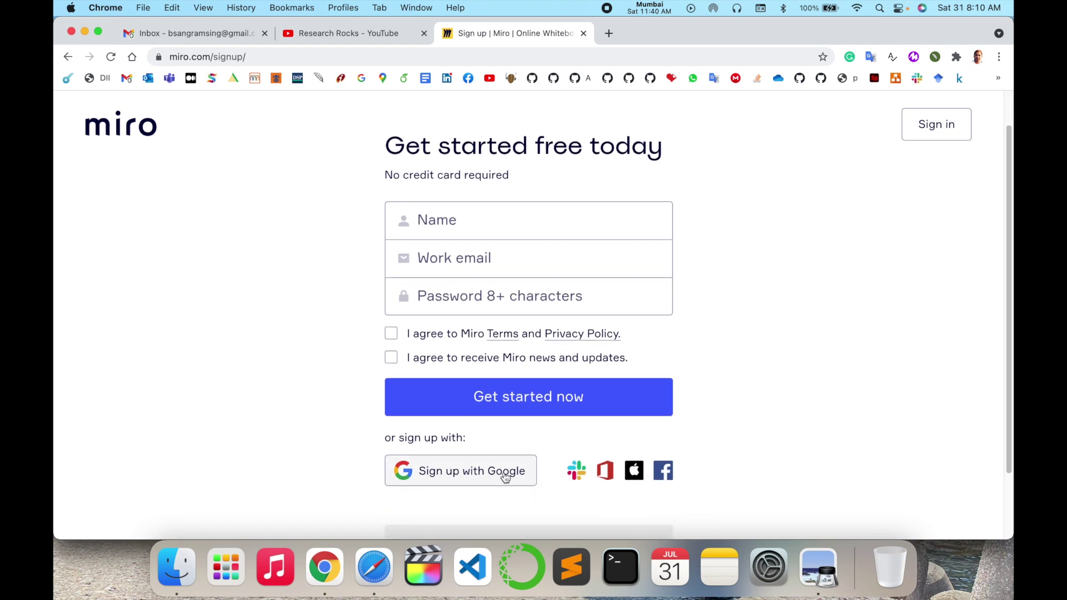
{"action": "left_click", "coordinate": [484, 475]}
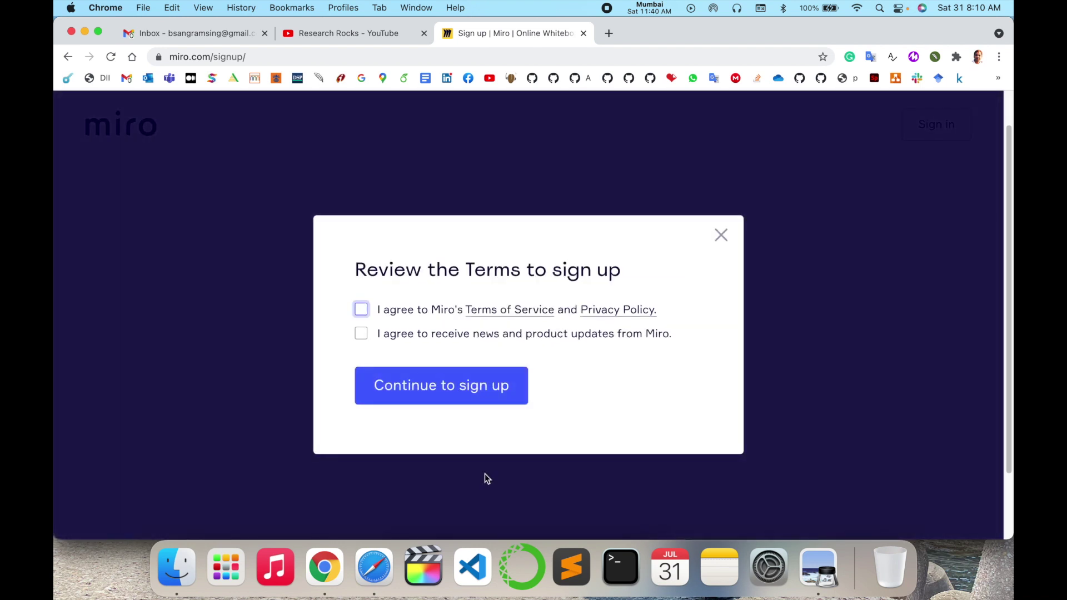
{"action": "left_click", "coordinate": [361, 310]}
{"action": "left_click", "coordinate": [362, 333]}
{"action": "left_click", "coordinate": [416, 380]}
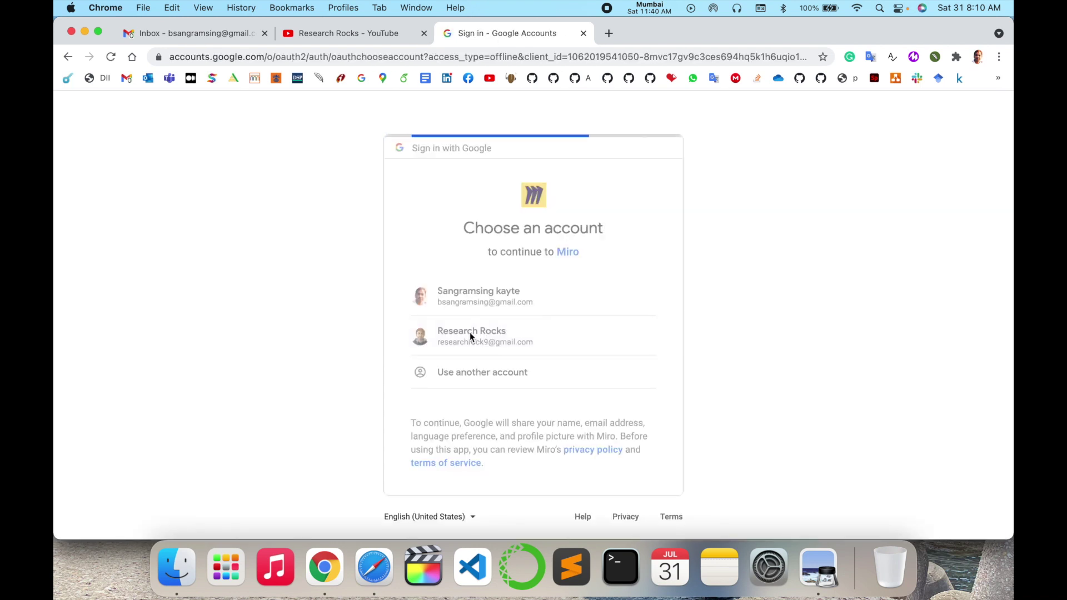
{"action": "left_click", "coordinate": [472, 332]}
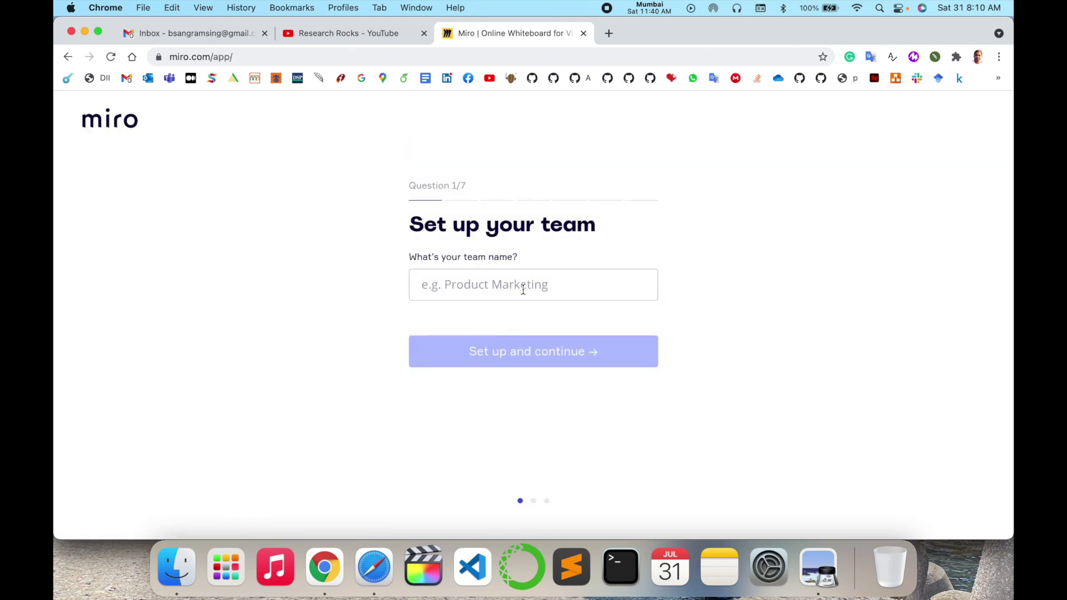
Step: Name the team Research Rocks for personal use, with role Company management and Team Leader
{"action": "left_click", "coordinate": [523, 290]}
{"action": "type", "text": "Research Rocks"}
{"action": "left_click", "coordinate": [508, 337]}
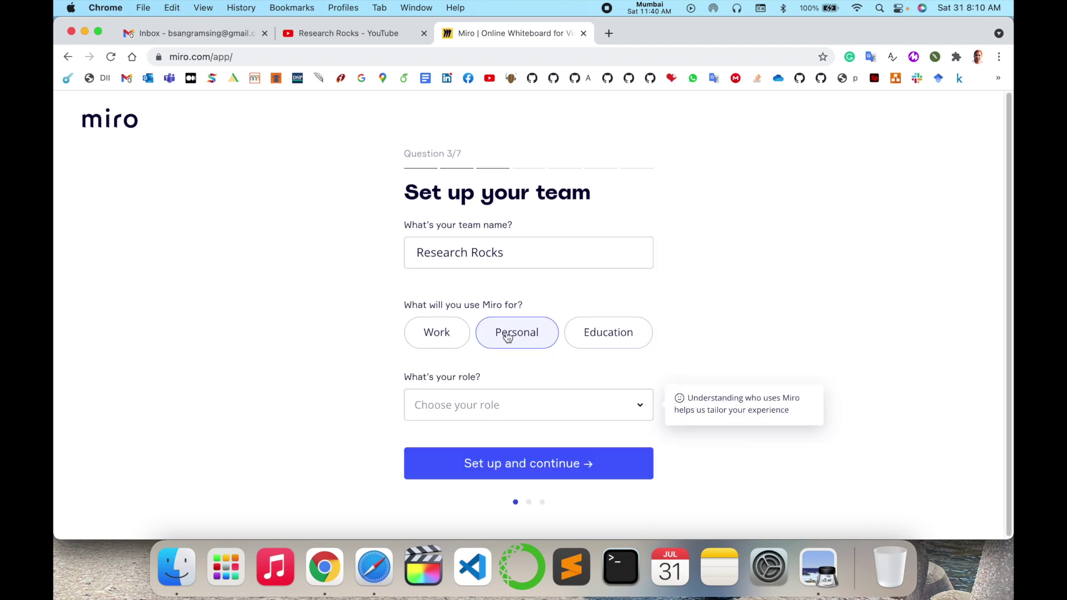
{"action": "left_click", "coordinate": [511, 405]}
{"action": "left_click", "coordinate": [506, 250]}
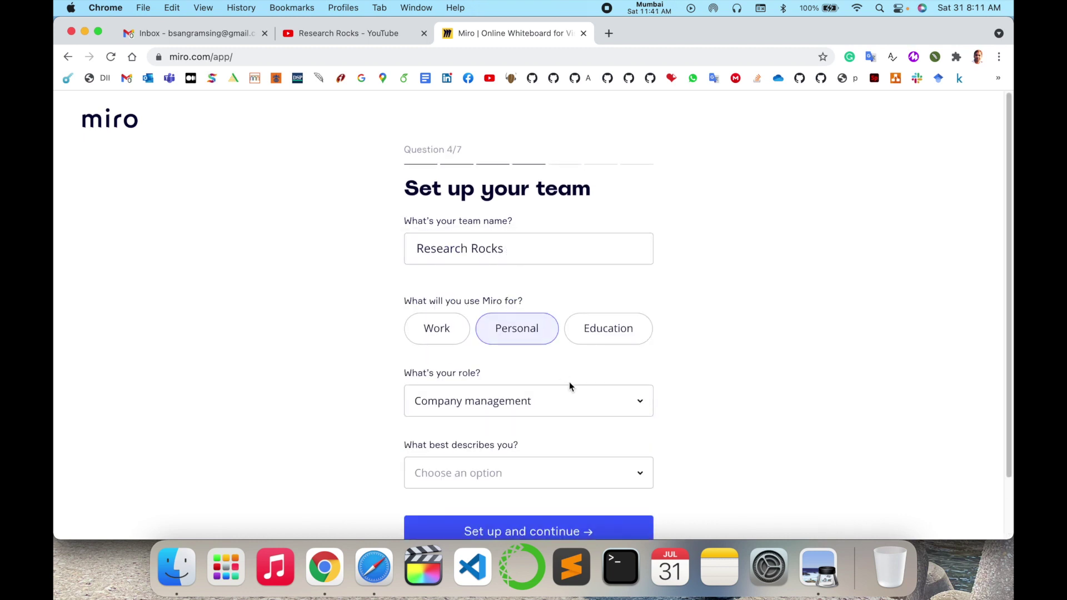
{"action": "left_click", "coordinate": [512, 407]}
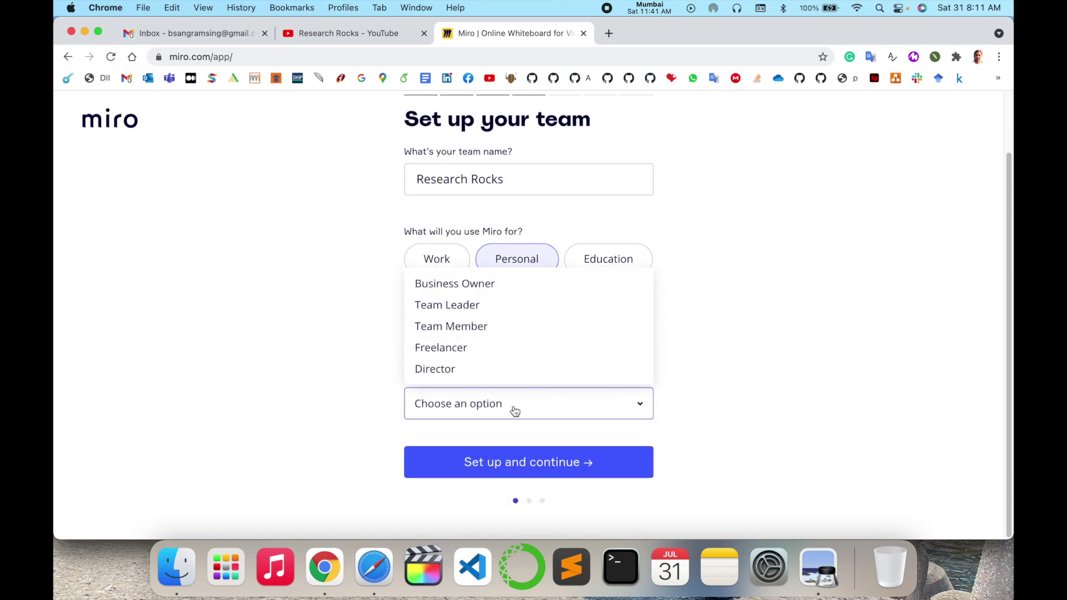
{"action": "left_click", "coordinate": [481, 307]}
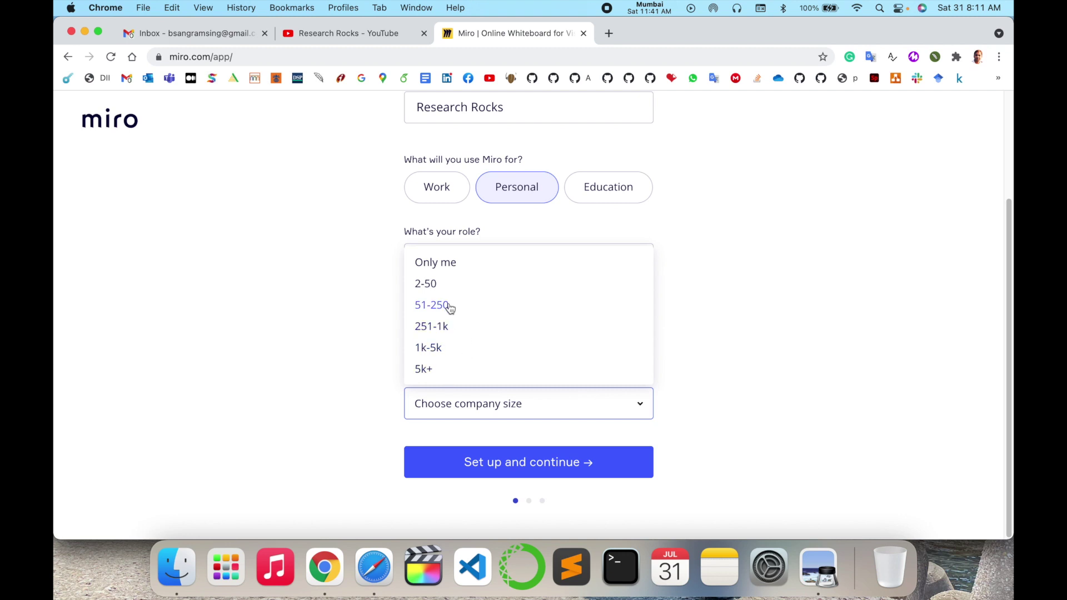
Step: Choose 2-50 people, never used visual tools and Social Media; copy the invite link and skip
{"action": "left_click", "coordinate": [448, 286]}
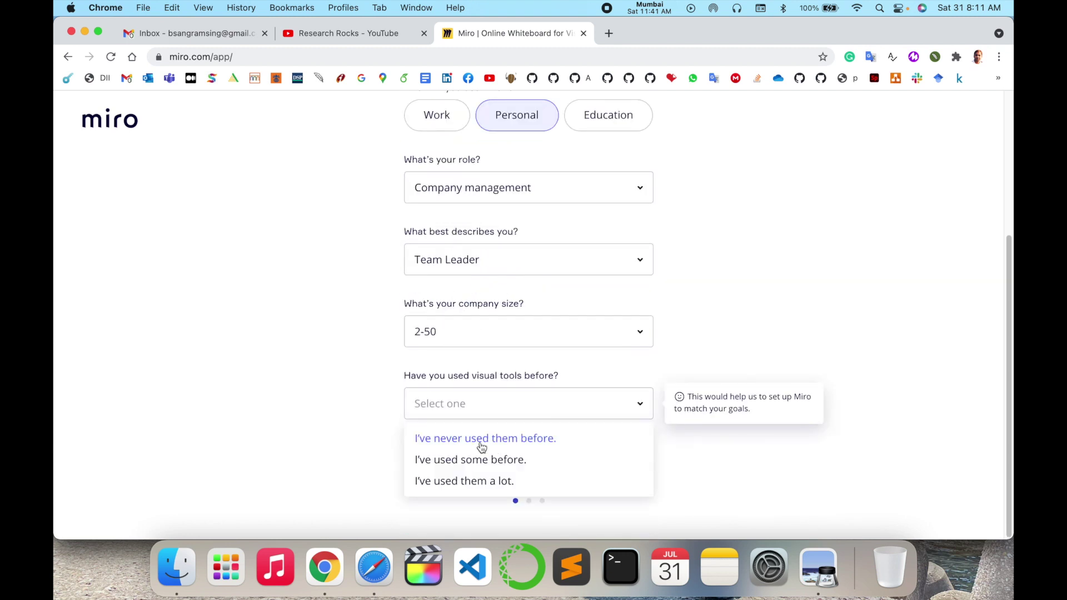
{"action": "left_click", "coordinate": [481, 447]}
{"action": "left_click", "coordinate": [477, 221]}
{"action": "left_click", "coordinate": [545, 461]}
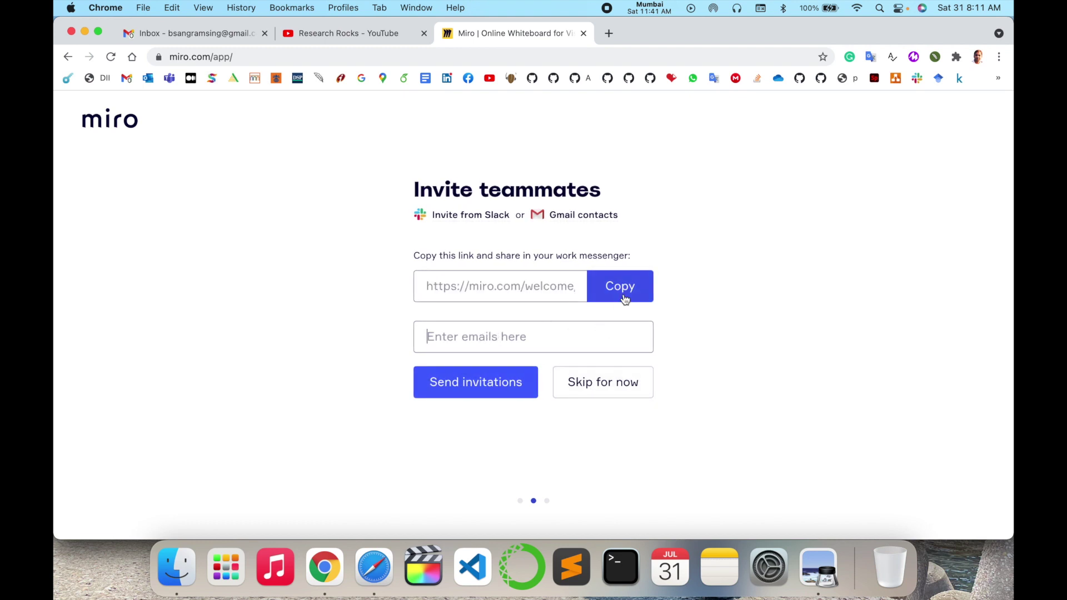
{"action": "left_click", "coordinate": [624, 295]}
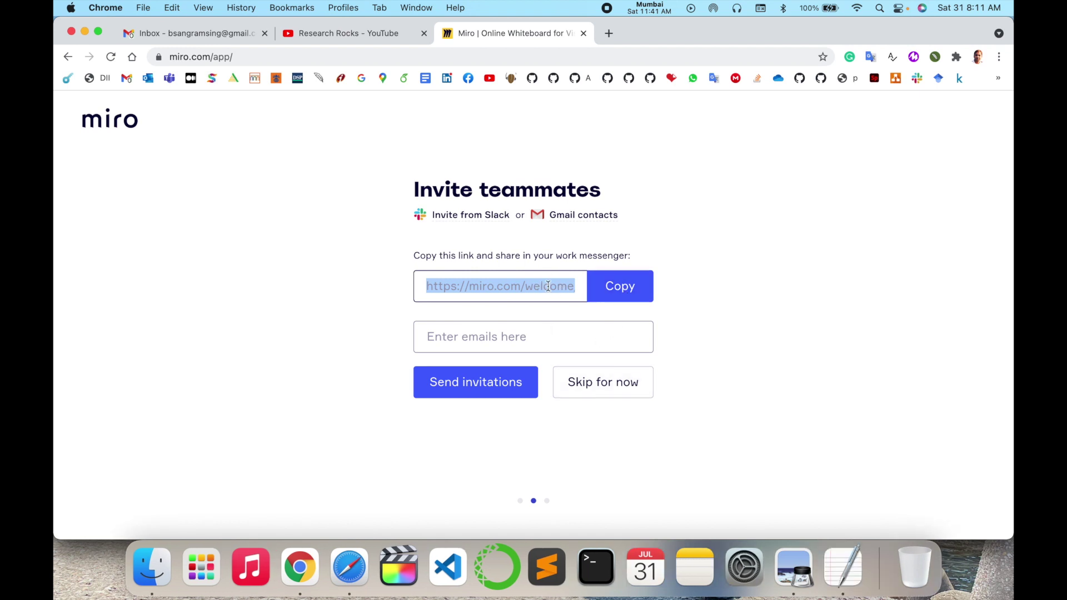
{"action": "left_click", "coordinate": [608, 388]}
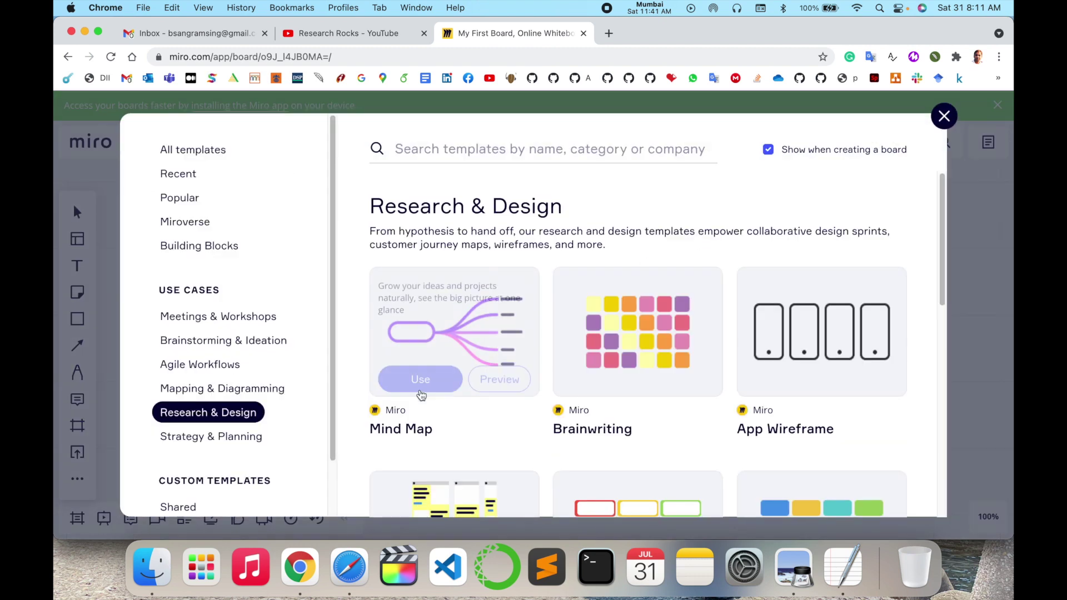
Step: Browse the Research & Design template grid and place the Mind Map template on the board
{"action": "scroll", "coordinate": [439, 400], "scroll_direction": "down", "scroll_amount": 3}
{"action": "scroll", "coordinate": [439, 400], "scroll_direction": "down", "scroll_amount": 6}
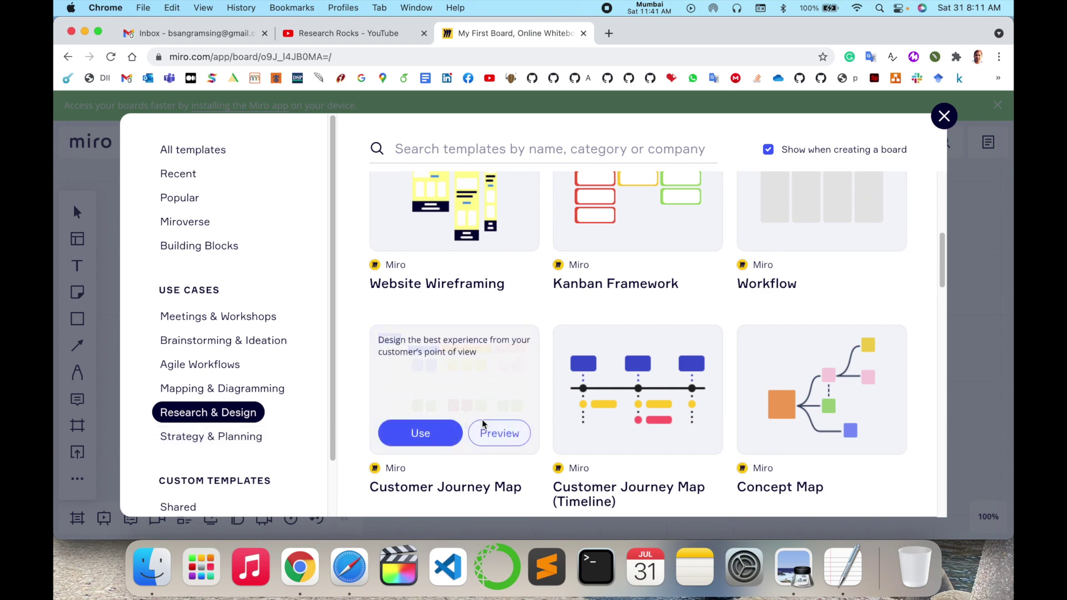
{"action": "scroll", "coordinate": [483, 424], "scroll_direction": "down", "scroll_amount": 7}
{"action": "scroll", "coordinate": [481, 424], "scroll_direction": "down", "scroll_amount": 4}
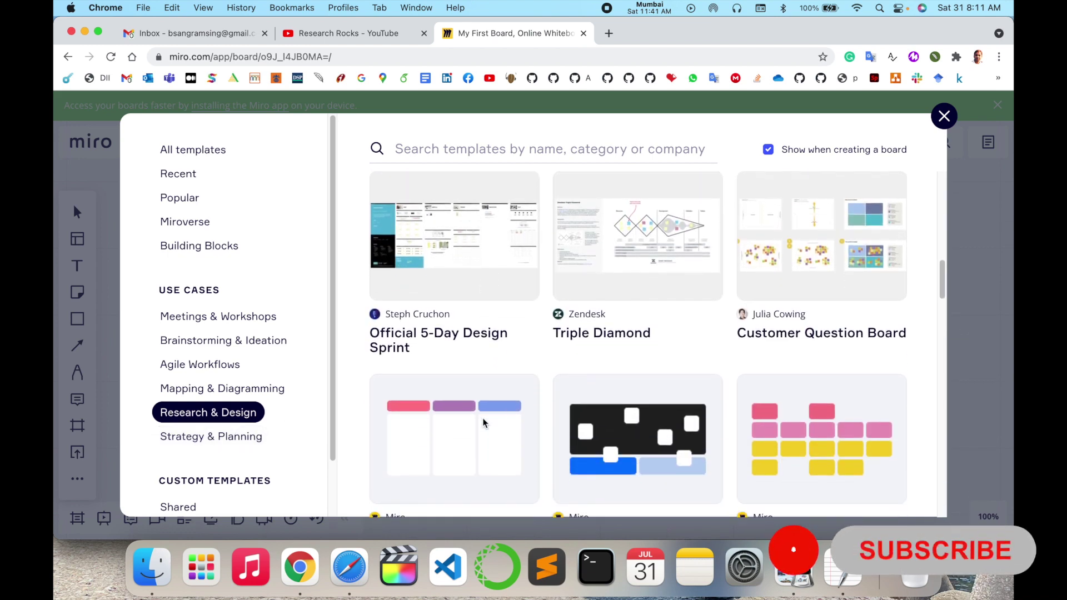
{"action": "scroll", "coordinate": [476, 424], "scroll_direction": "up", "scroll_amount": 15}
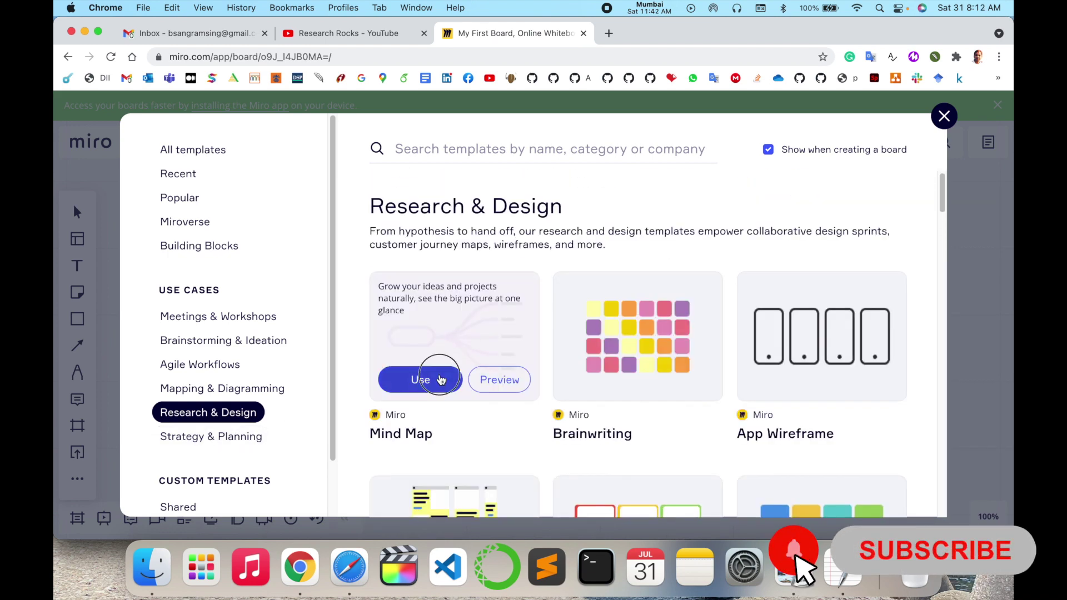
{"action": "left_click", "coordinate": [439, 378]}
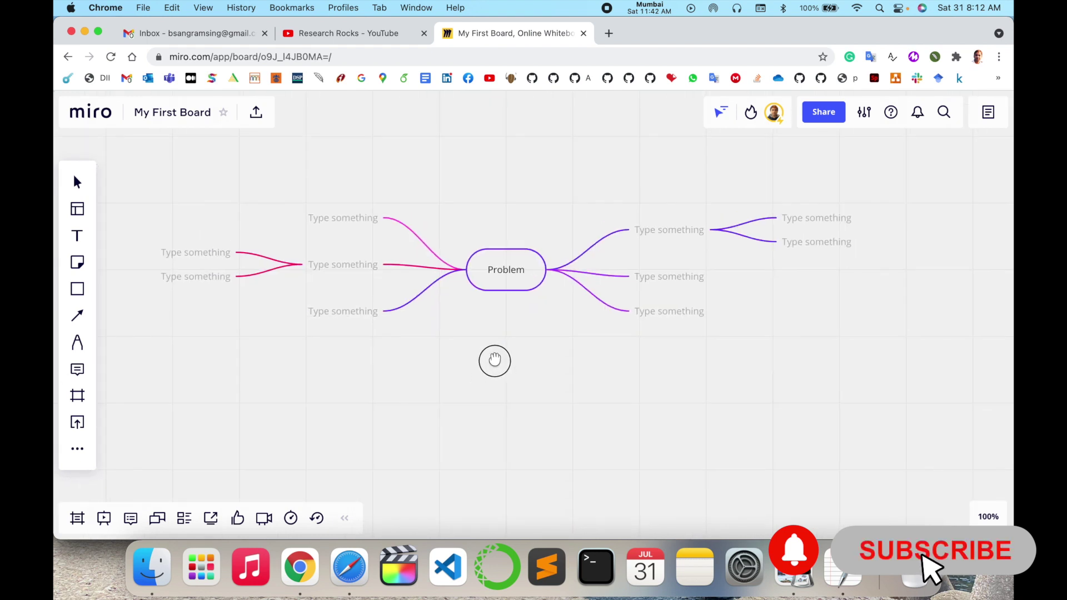
Step: Select the Mind Map's central Problem node, then deselect it on the empty canvas
{"action": "left_click", "coordinate": [502, 290]}
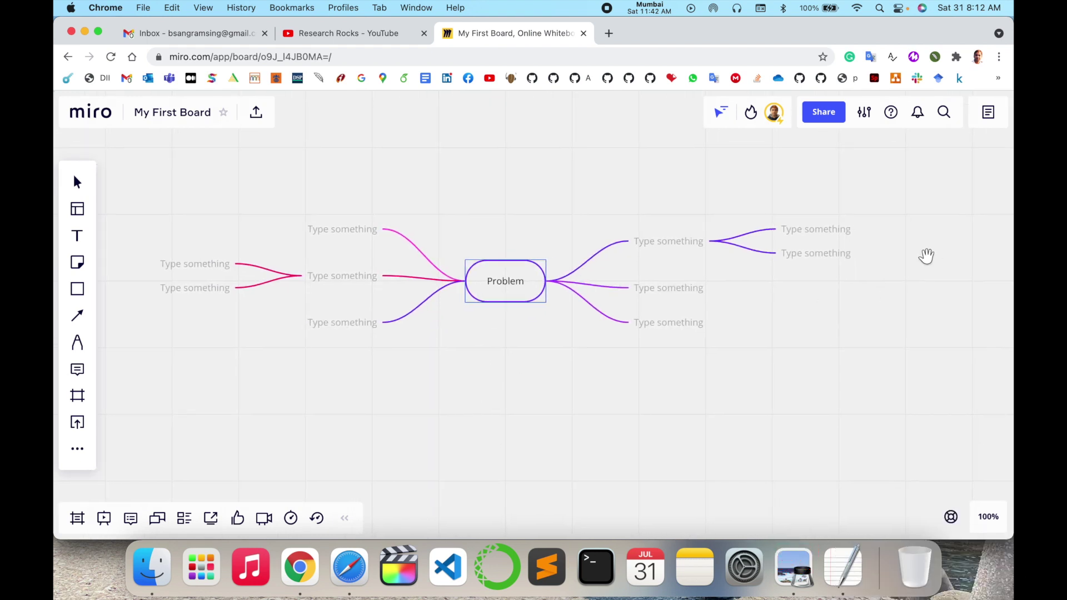
{"action": "left_click", "coordinate": [882, 310]}
{"action": "scroll", "coordinate": [881, 310], "scroll_direction": "up", "scroll_amount": 3}
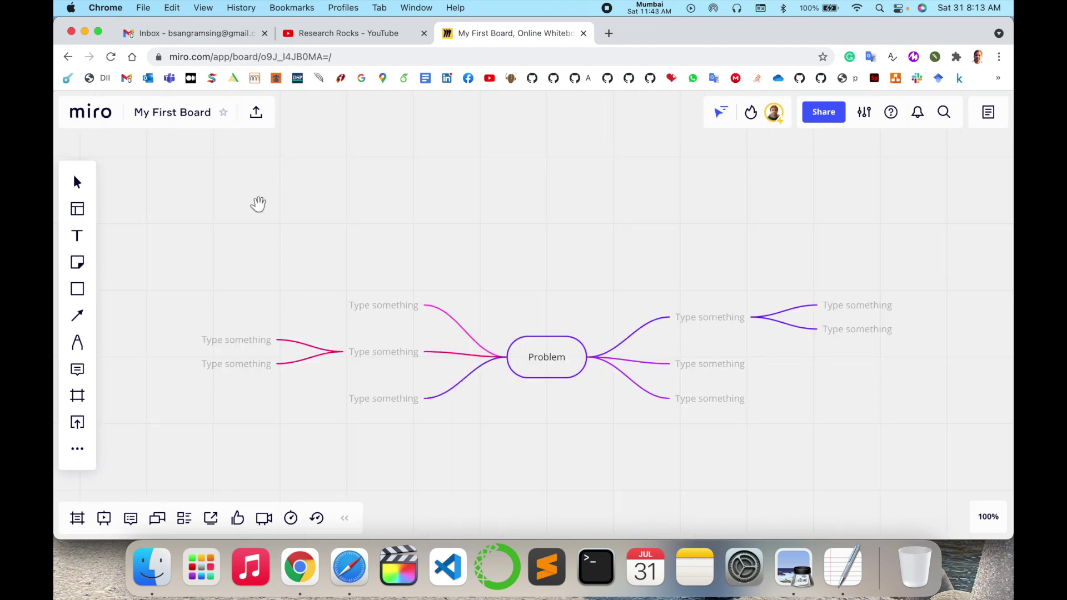
Step: From the dashboard, create a new board shared with the team and dismiss the template choices
{"action": "left_click", "coordinate": [111, 121]}
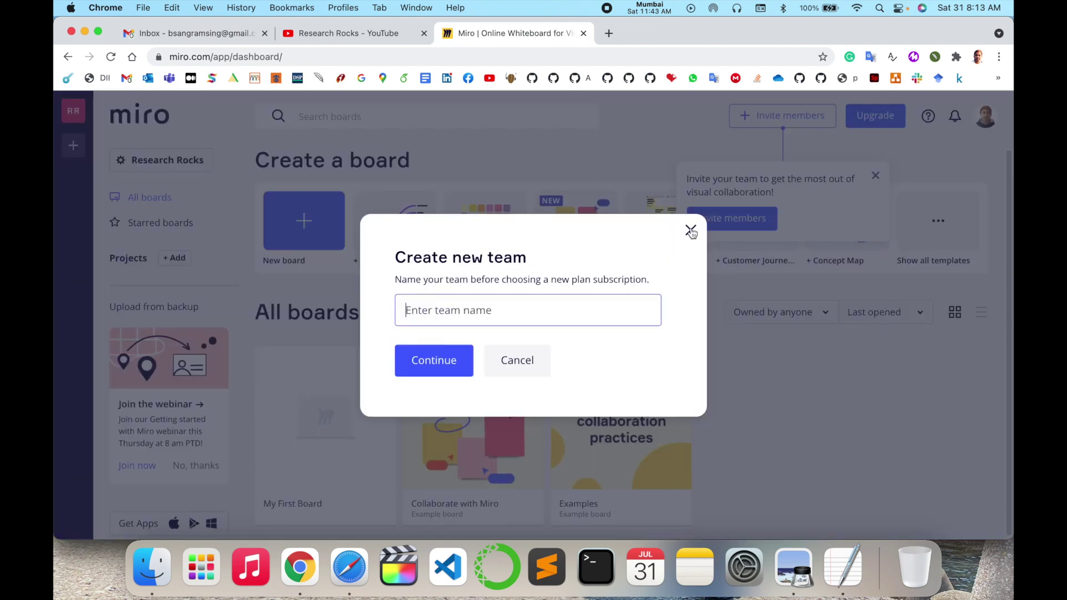
{"action": "left_click", "coordinate": [691, 232]}
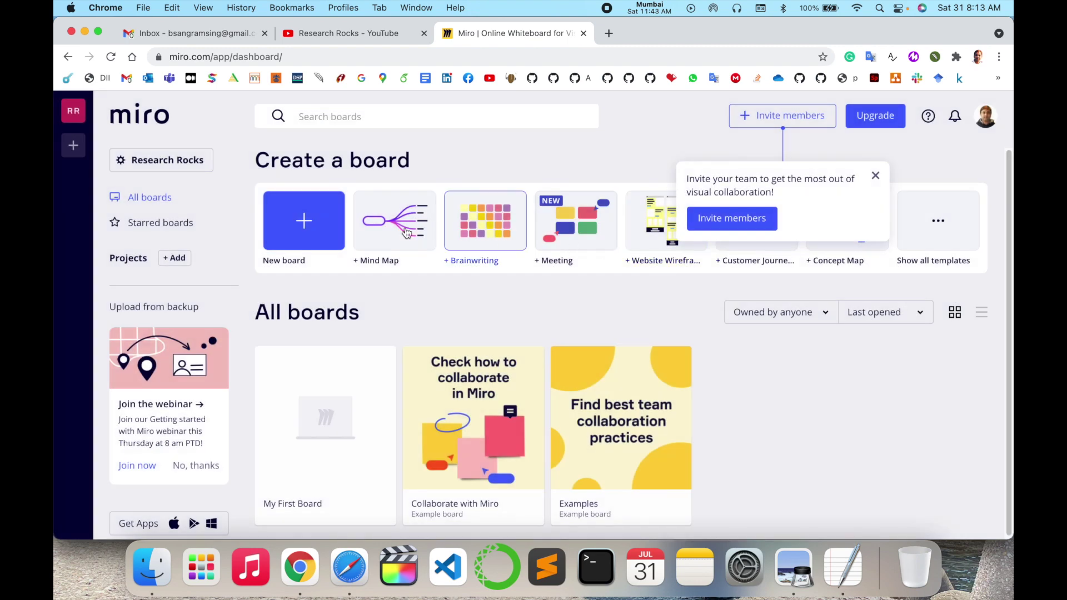
{"action": "left_click", "coordinate": [328, 227]}
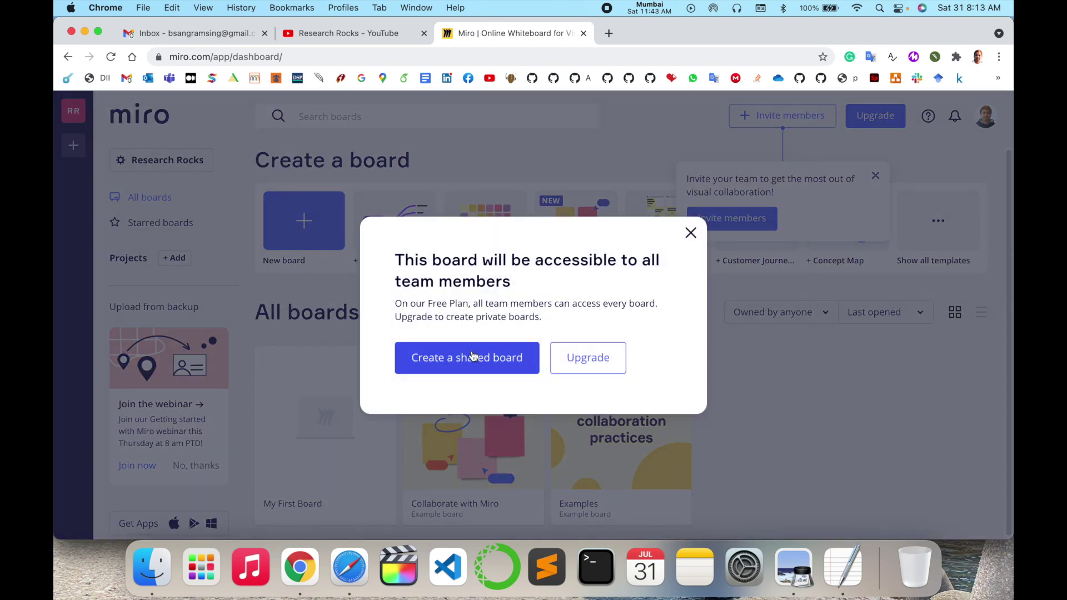
{"action": "left_click", "coordinate": [470, 356]}
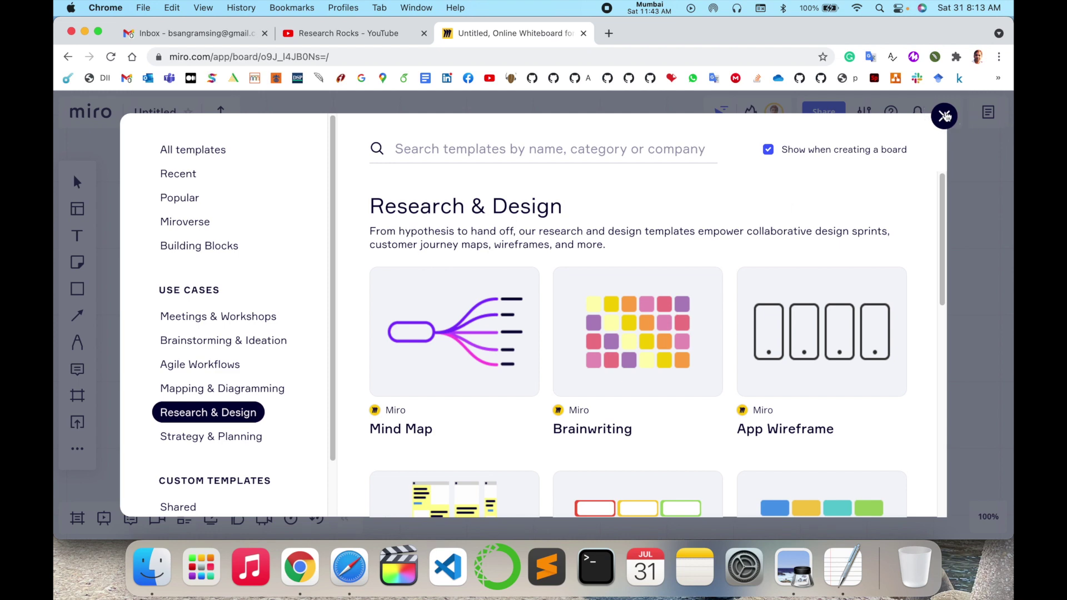
{"action": "left_click", "coordinate": [944, 116]}
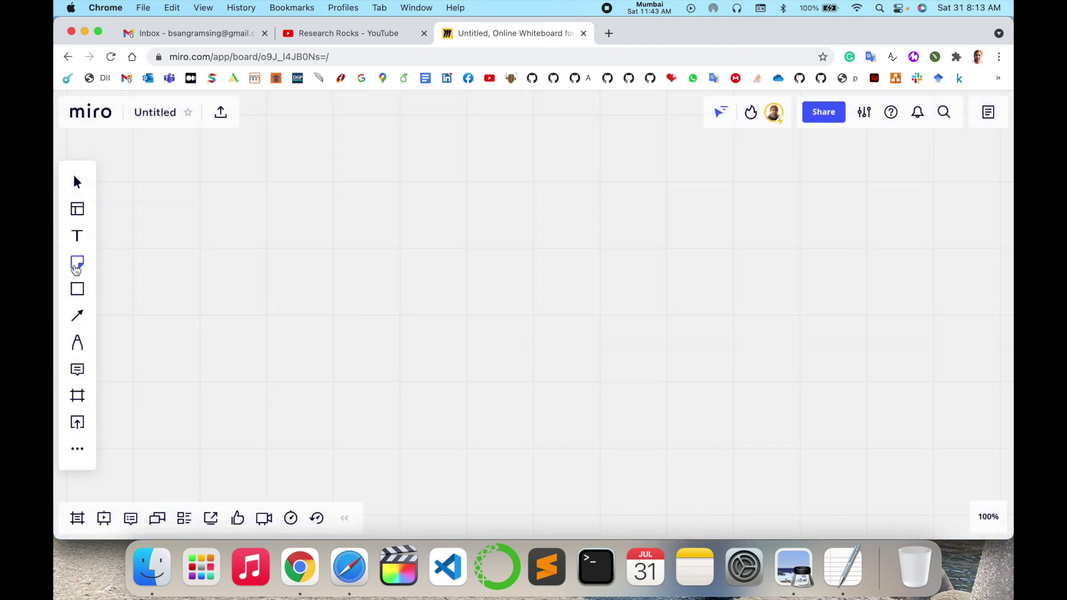
Step: Add a rounded rectangle labelled 'Research Rocks', then move it left and make it smaller
{"action": "left_click", "coordinate": [77, 289]}
{"action": "left_click", "coordinate": [149, 246]}
{"action": "left_click", "coordinate": [378, 283]}
{"action": "type", "text": "Research ROcks"}
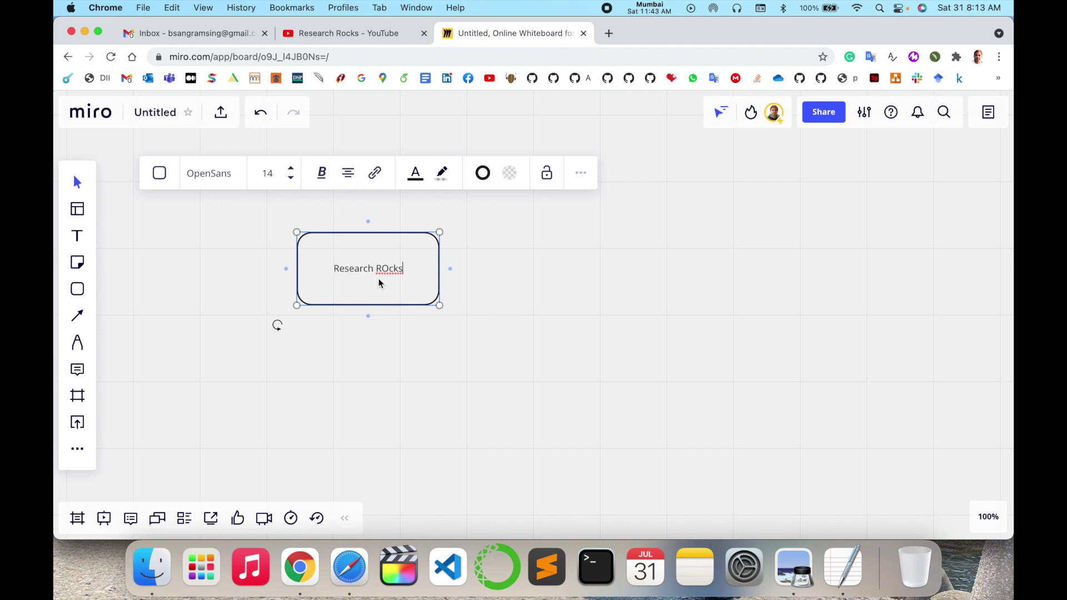
{"action": "key", "text": "BackSpace"}
{"action": "type", "text": "o"}
{"action": "left_click_drag", "start_coordinate": [343, 277], "coordinate": [297, 269]}
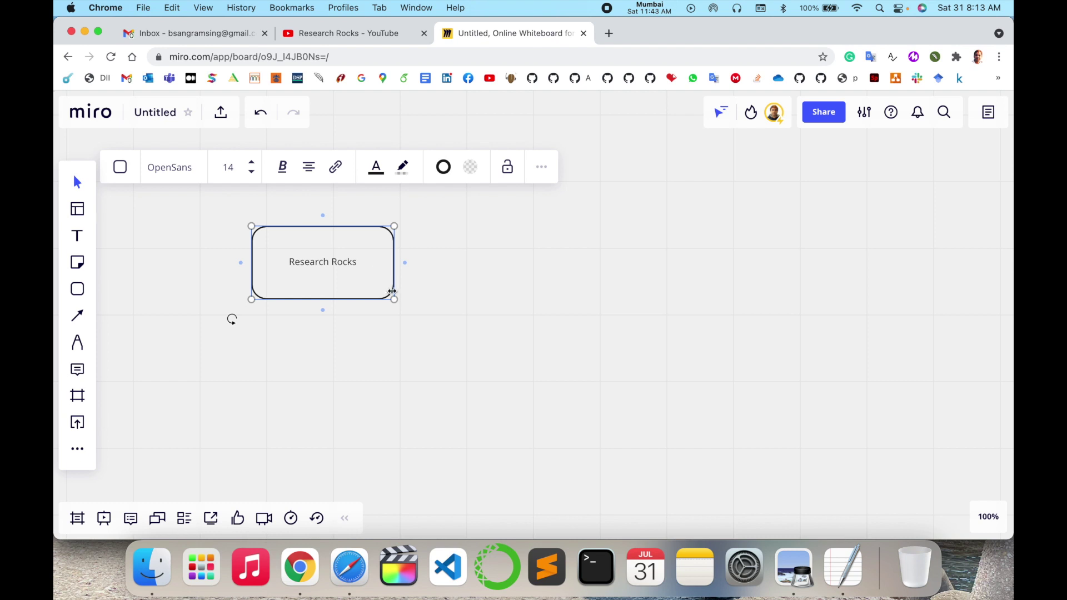
{"action": "left_click_drag", "start_coordinate": [394, 299], "coordinate": [365, 280]}
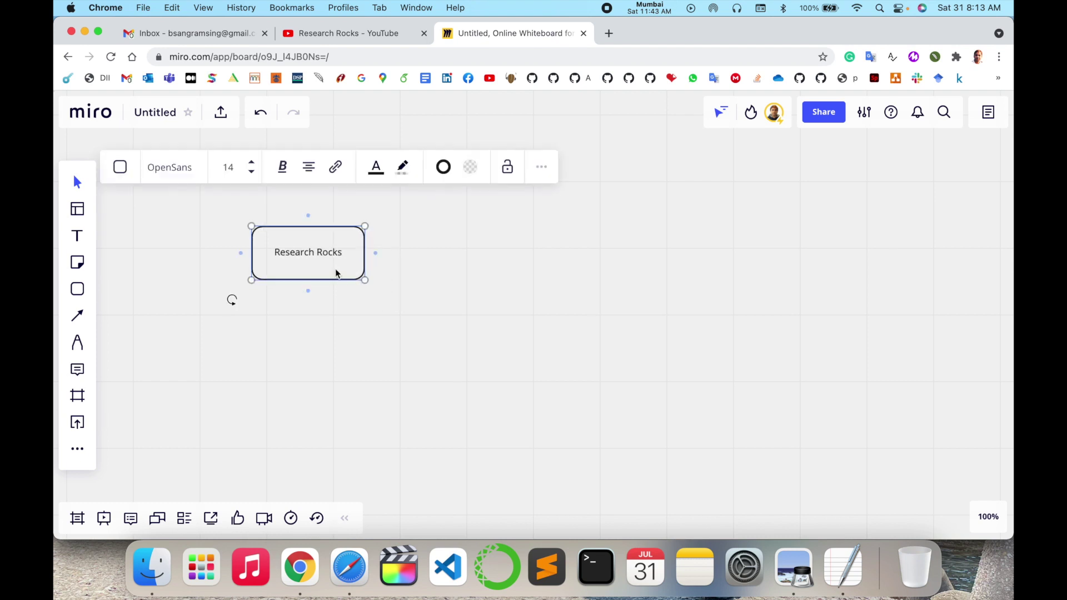
Step: Make the Research Rocks text italic and underlined, trying yellow before returning it to black
{"action": "left_click", "coordinate": [284, 166]}
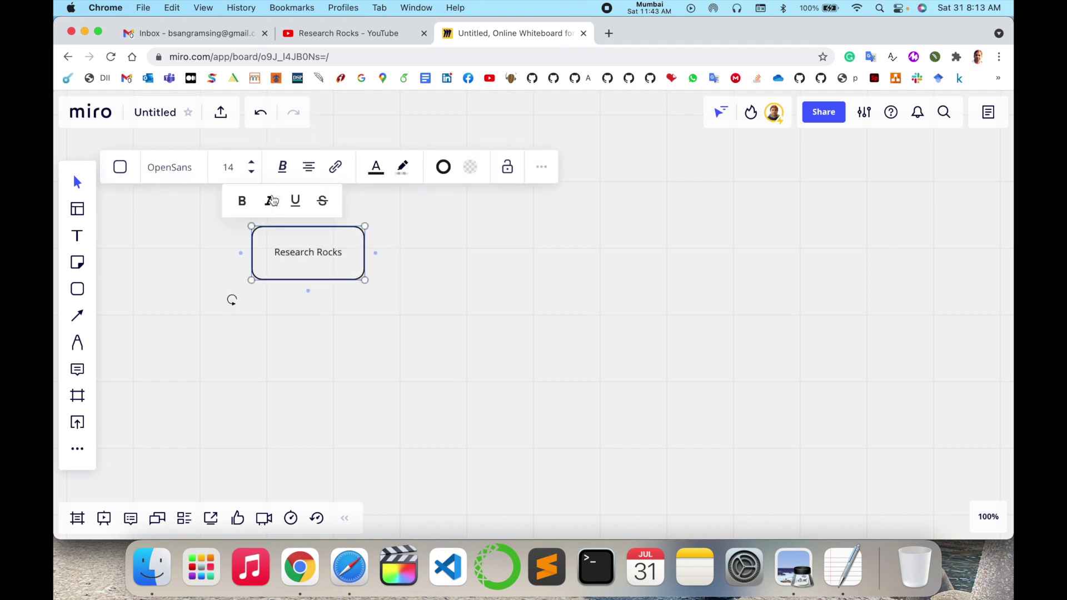
{"action": "left_click", "coordinate": [264, 200]}
{"action": "left_click", "coordinate": [298, 201]}
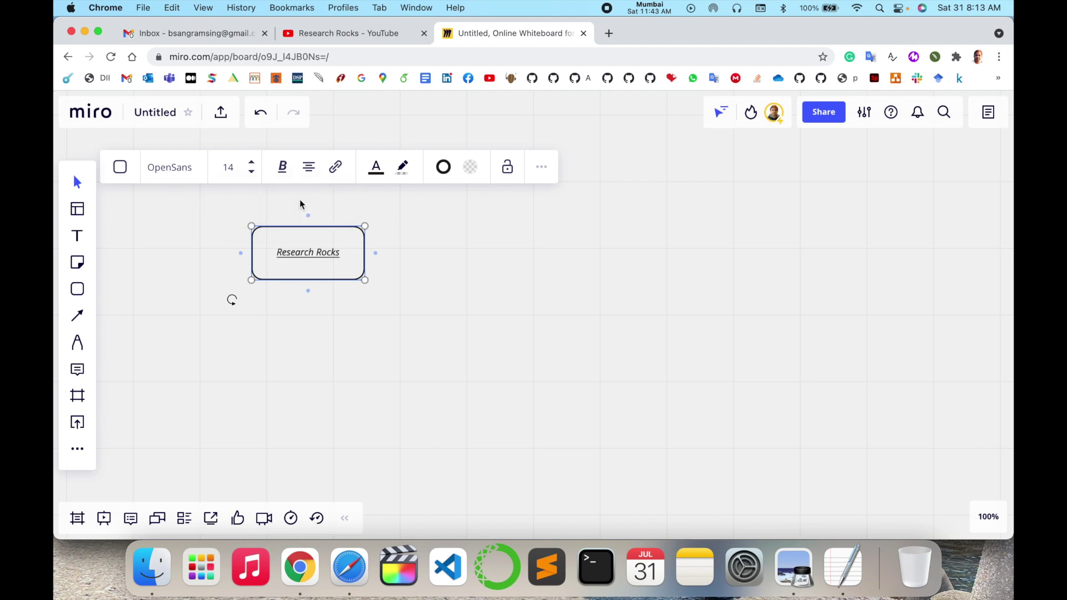
{"action": "left_click", "coordinate": [309, 167]}
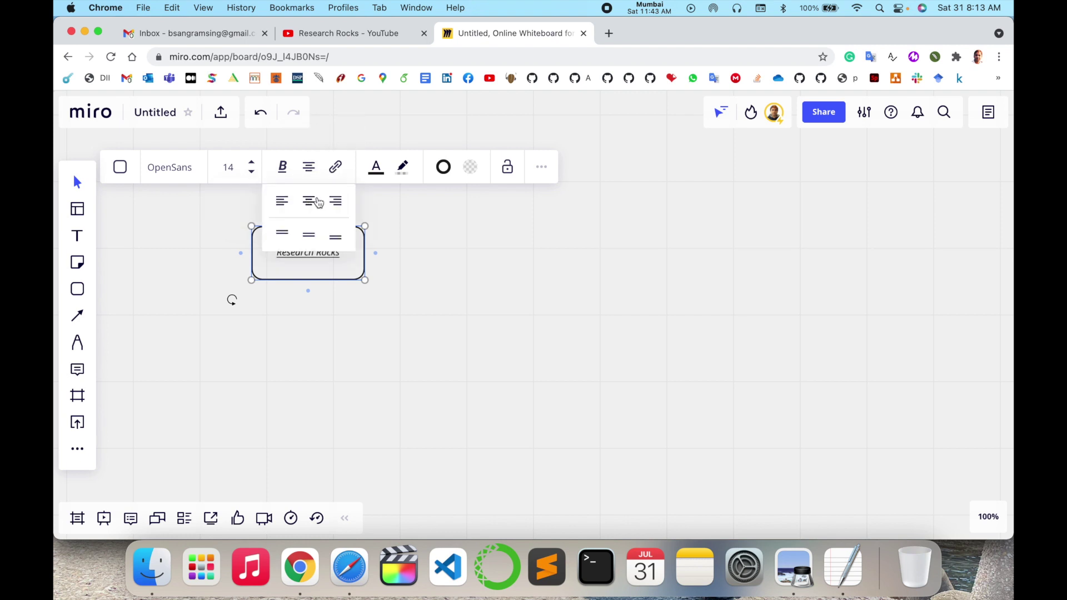
{"action": "left_click", "coordinate": [321, 270]}
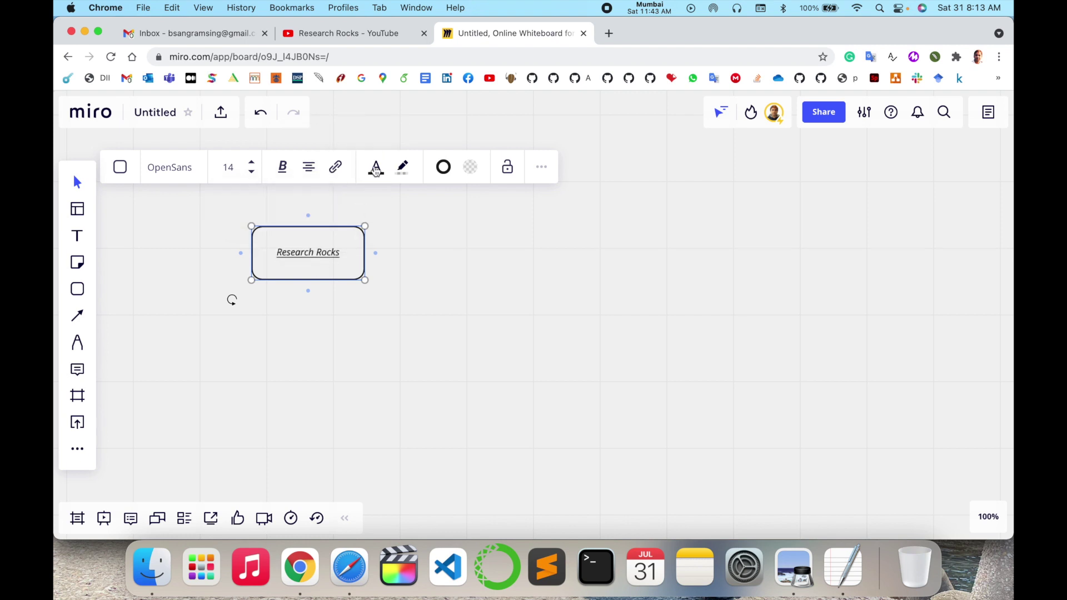
{"action": "left_click", "coordinate": [376, 169]}
{"action": "left_click", "coordinate": [362, 206]}
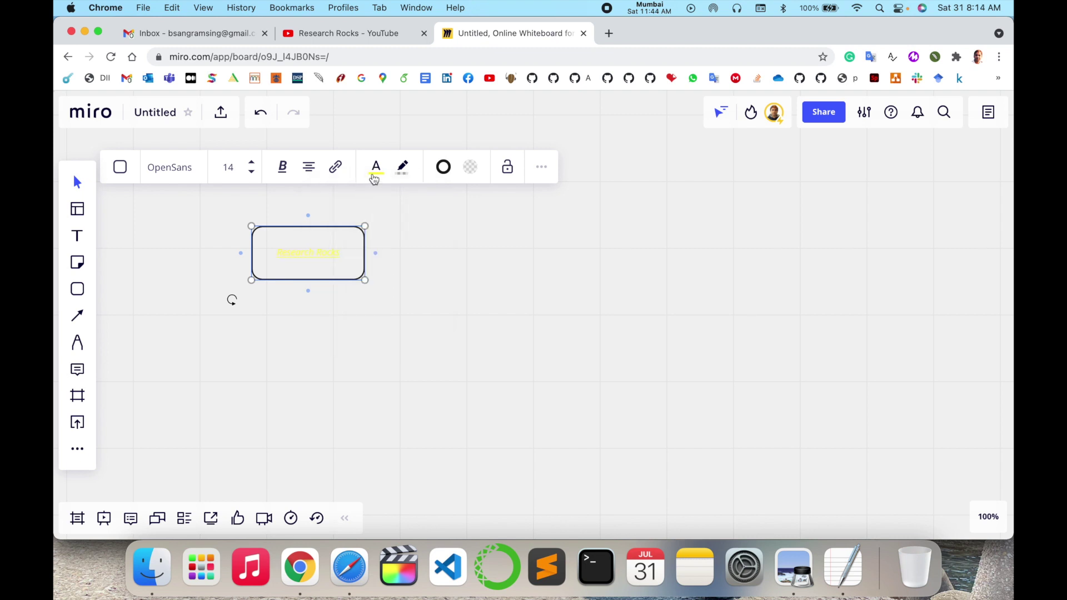
{"action": "left_click", "coordinate": [374, 176]}
{"action": "left_click", "coordinate": [334, 288]}
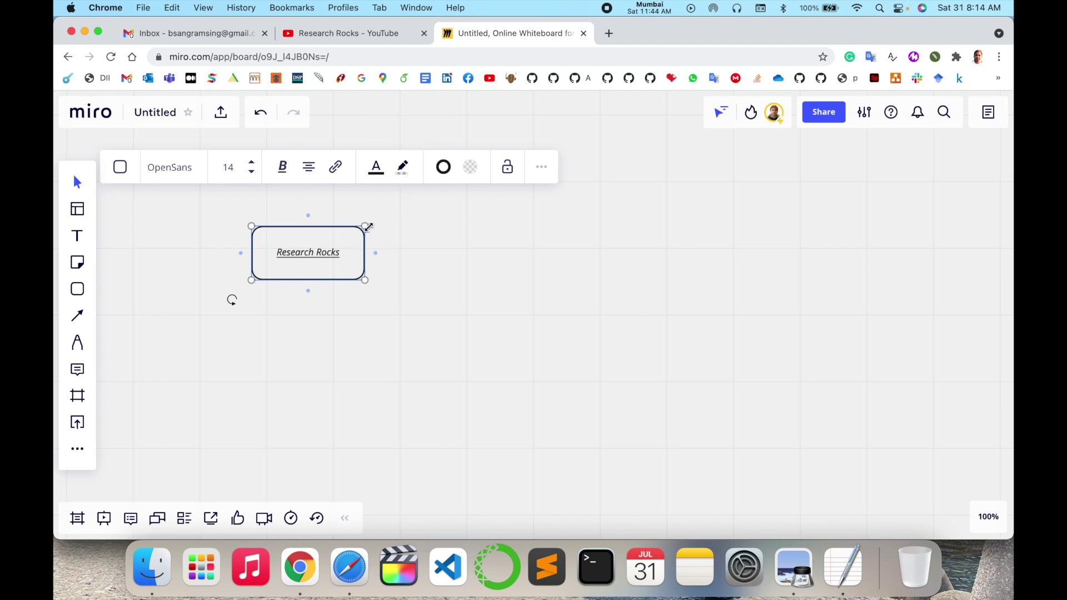
Step: Make the box taller and narrower, duplicate it, and place the copy to its right at equal height
{"action": "left_click_drag", "start_coordinate": [364, 227], "coordinate": [356, 203]}
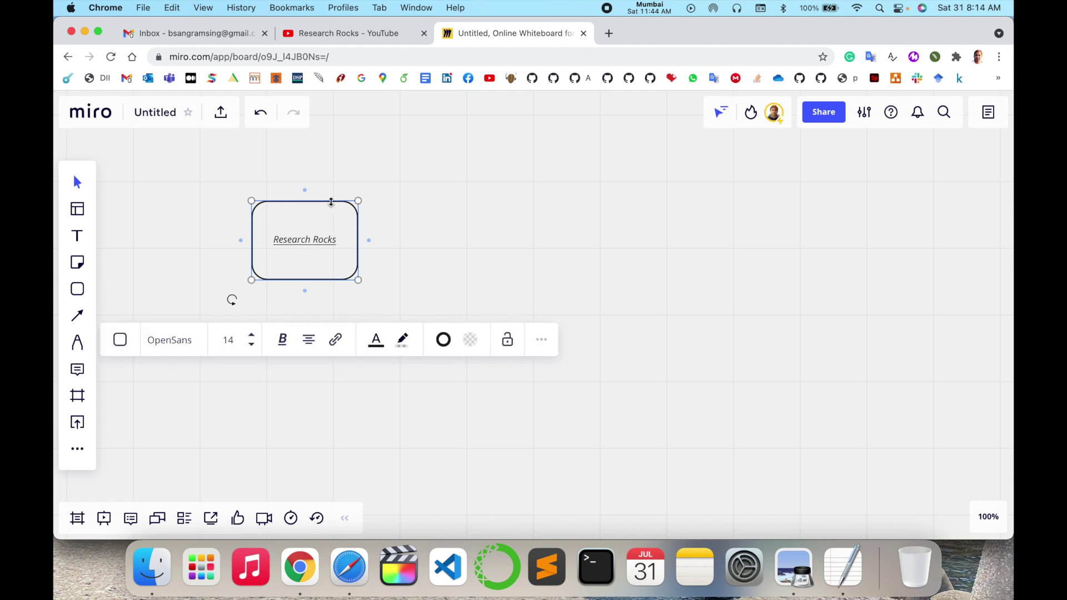
{"action": "key", "text": "super+v"}
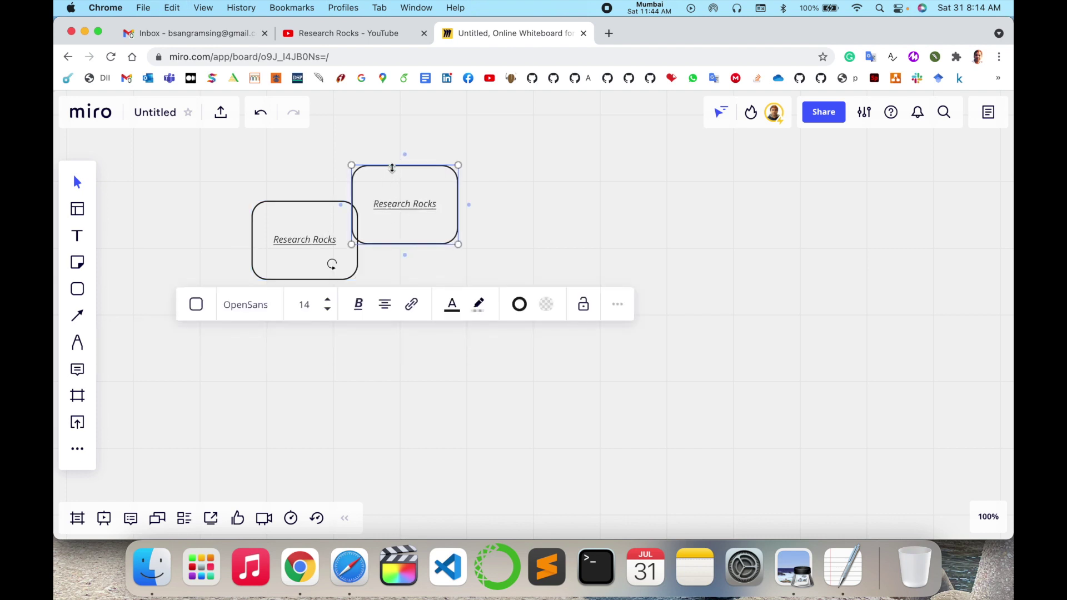
{"action": "left_click", "coordinate": [657, 224]}
{"action": "left_click_drag", "start_coordinate": [417, 198], "coordinate": [473, 237]}
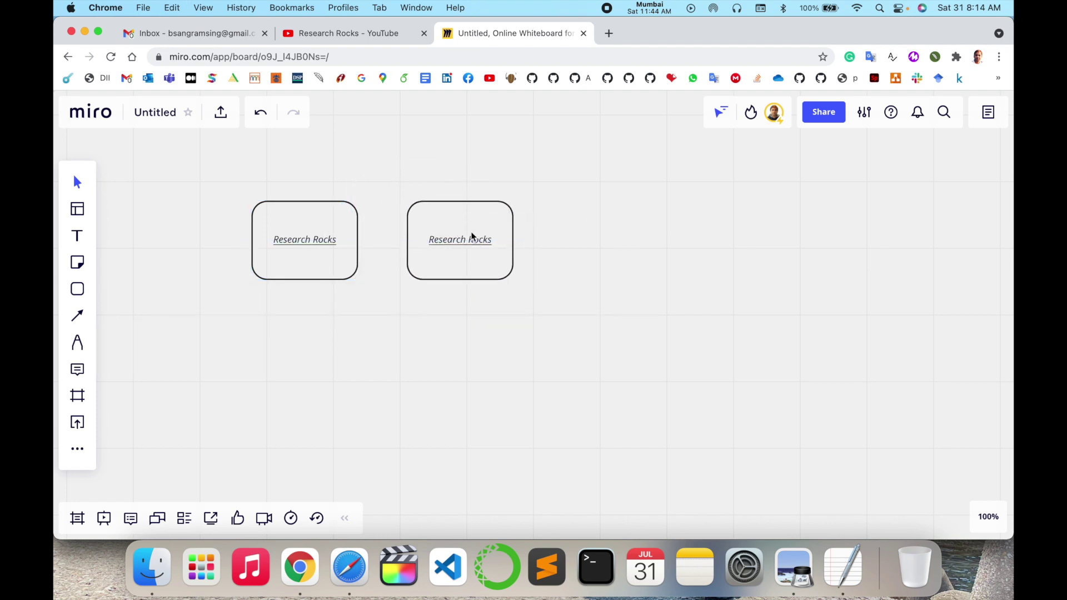
{"action": "scroll", "coordinate": [611, 298], "scroll_direction": "up", "scroll_amount": 2}
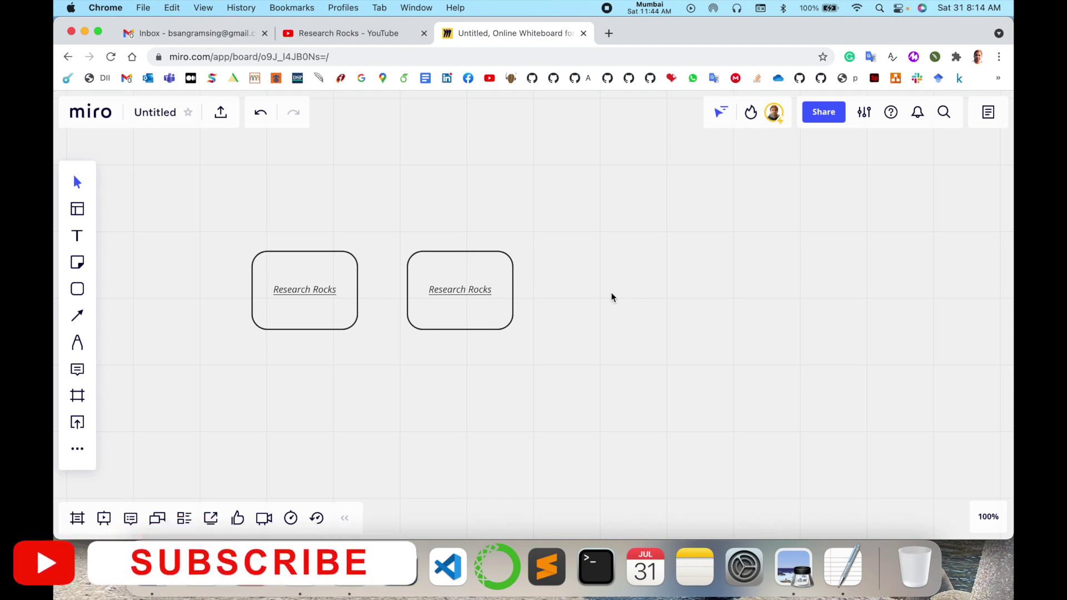
{"action": "scroll", "coordinate": [612, 298], "scroll_direction": "down", "scroll_amount": 2}
{"action": "scroll", "coordinate": [428, 326], "scroll_direction": "up", "scroll_amount": 5}
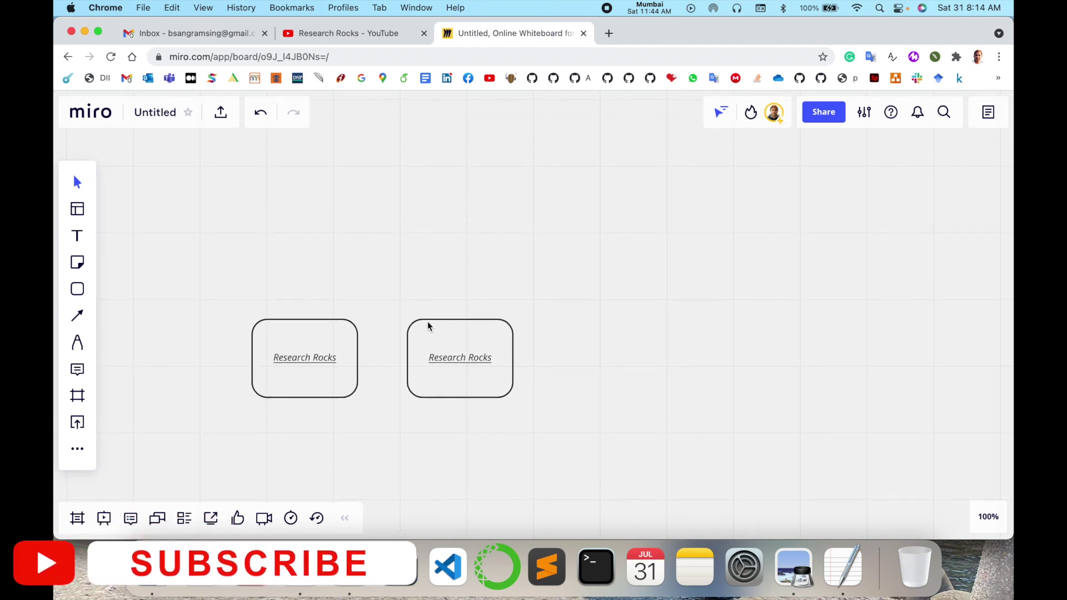
{"action": "scroll", "coordinate": [446, 343], "scroll_direction": "down", "scroll_amount": 2}
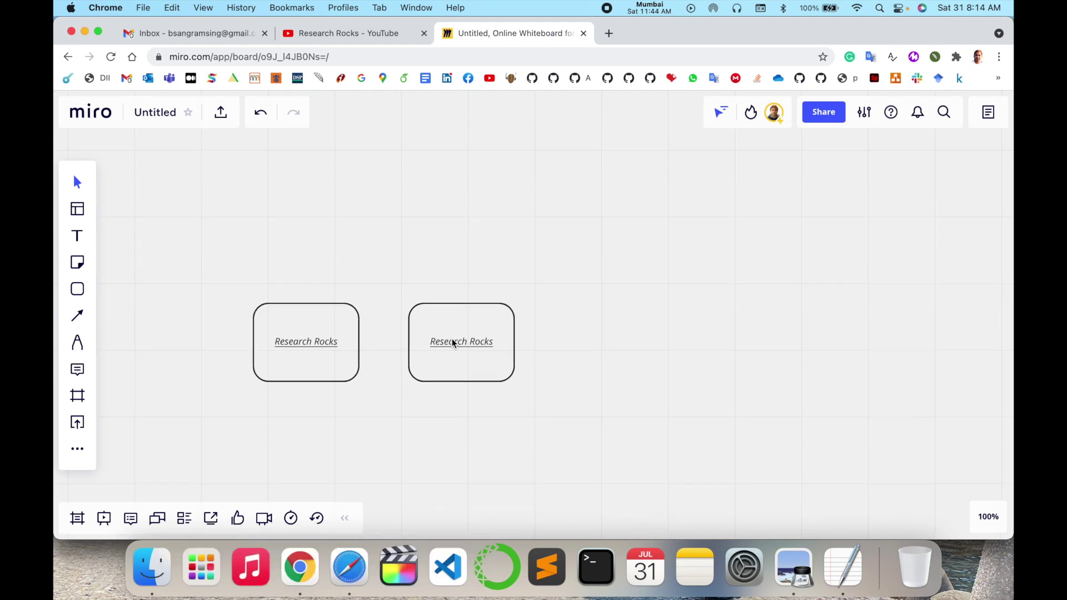
Step: Rename the board to 'Work'
{"action": "left_click", "coordinate": [169, 115]}
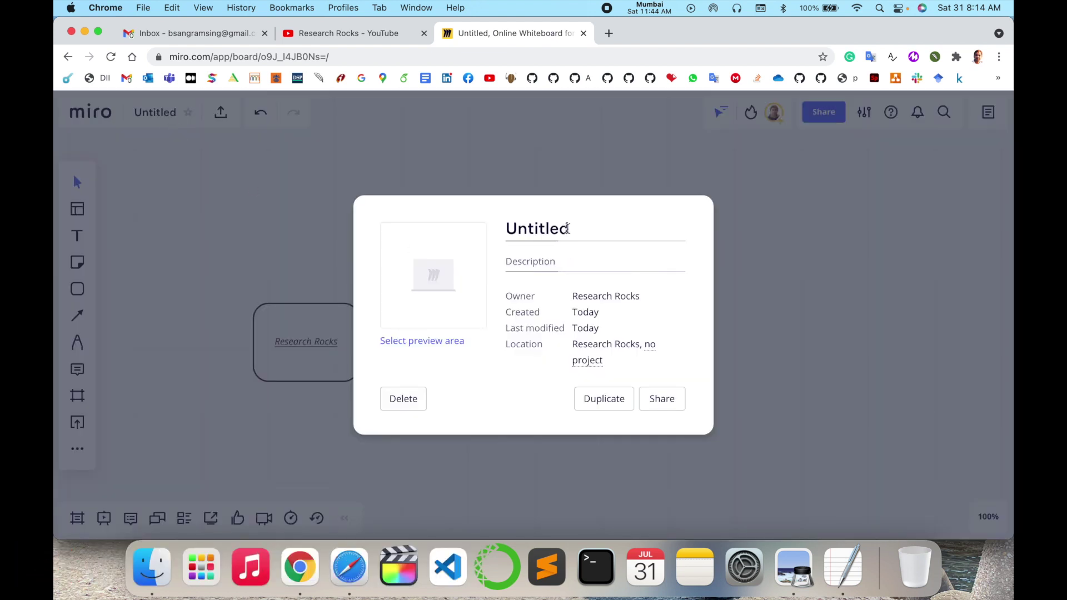
{"action": "double_click", "coordinate": [569, 228]}
{"action": "type", "text": "Work"}
{"action": "key", "text": "Return"}
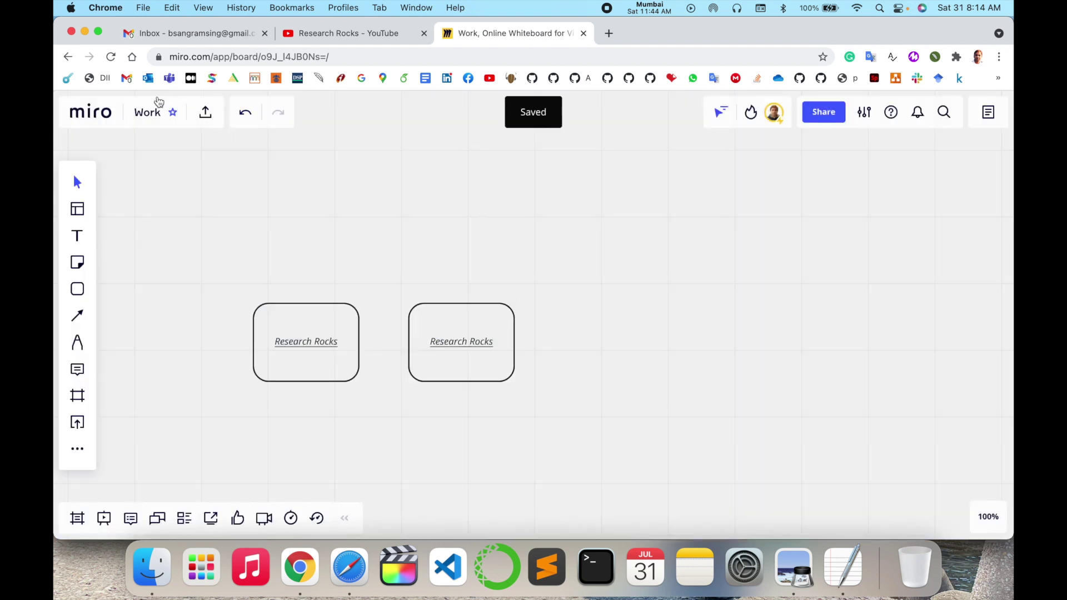
Step: Invite the collaborator's e-mail address to the board with the message 'Hi', then step through the tips
{"action": "left_click", "coordinate": [825, 113]}
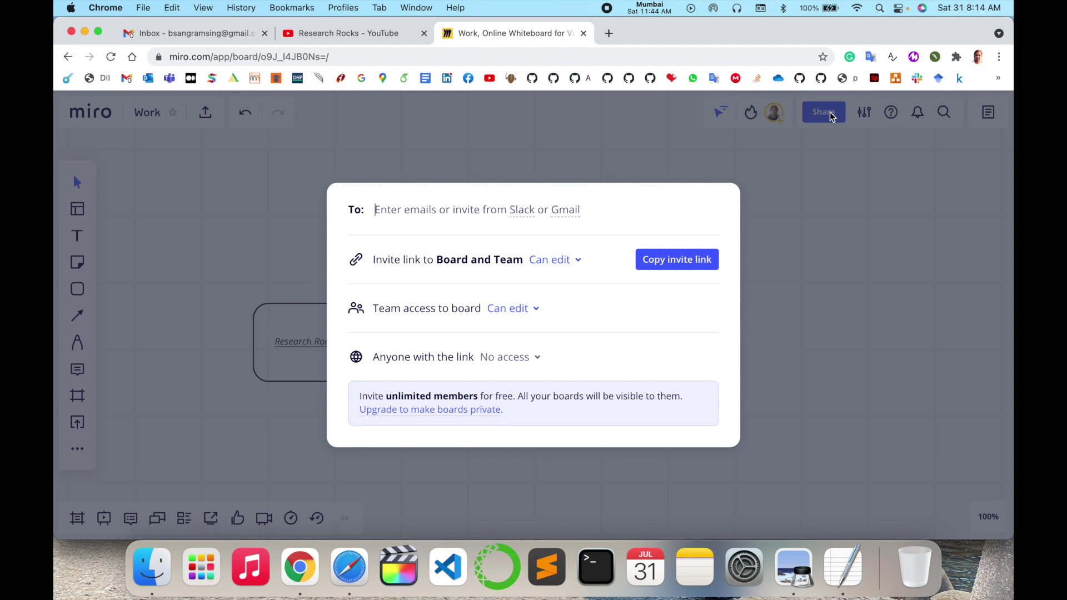
{"action": "type", "text": "b"}
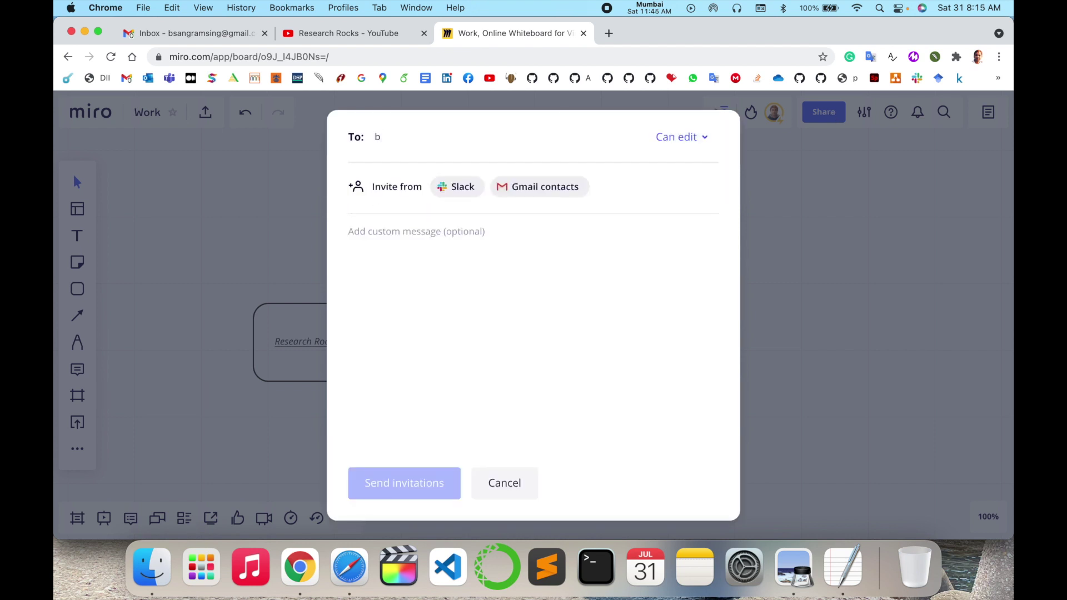
{"action": "left_click", "coordinate": [438, 293]}
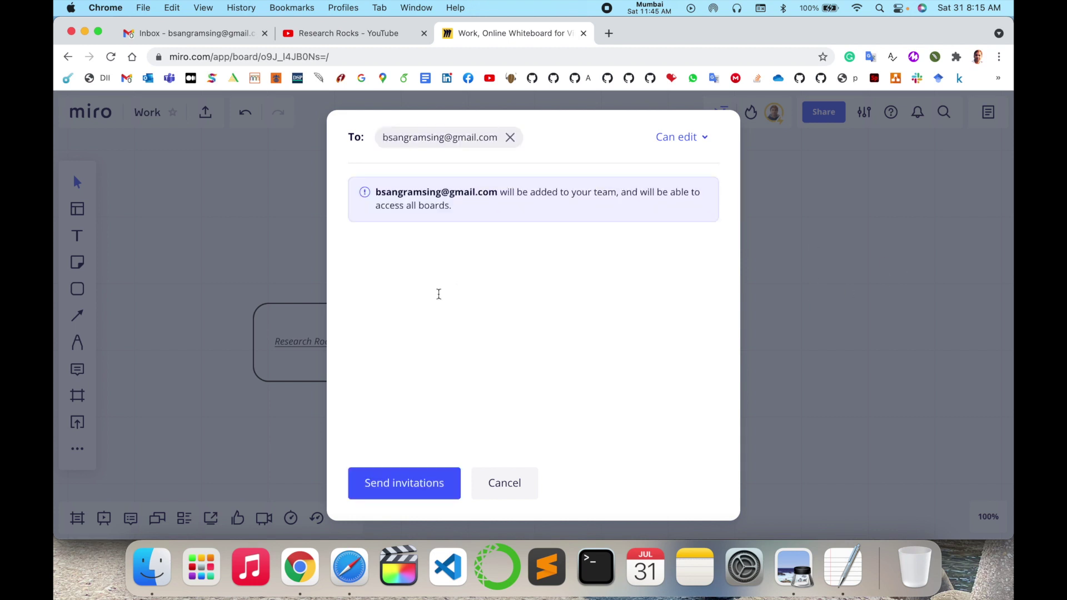
{"action": "type", "text": "Hi"}
{"action": "left_click", "coordinate": [405, 484]}
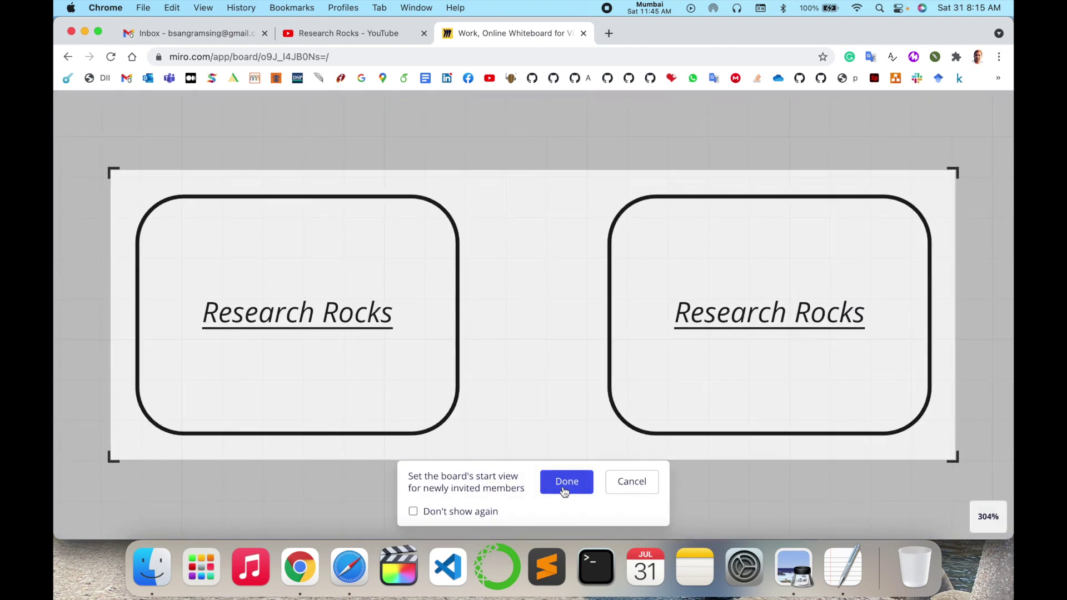
{"action": "left_click", "coordinate": [564, 491]}
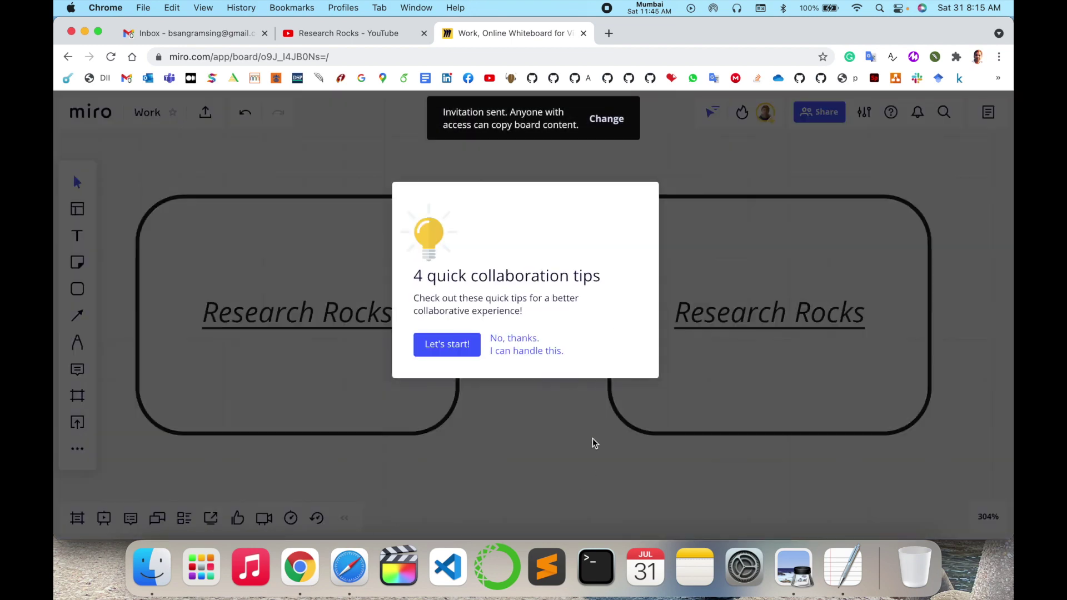
{"action": "left_click", "coordinate": [462, 340]}
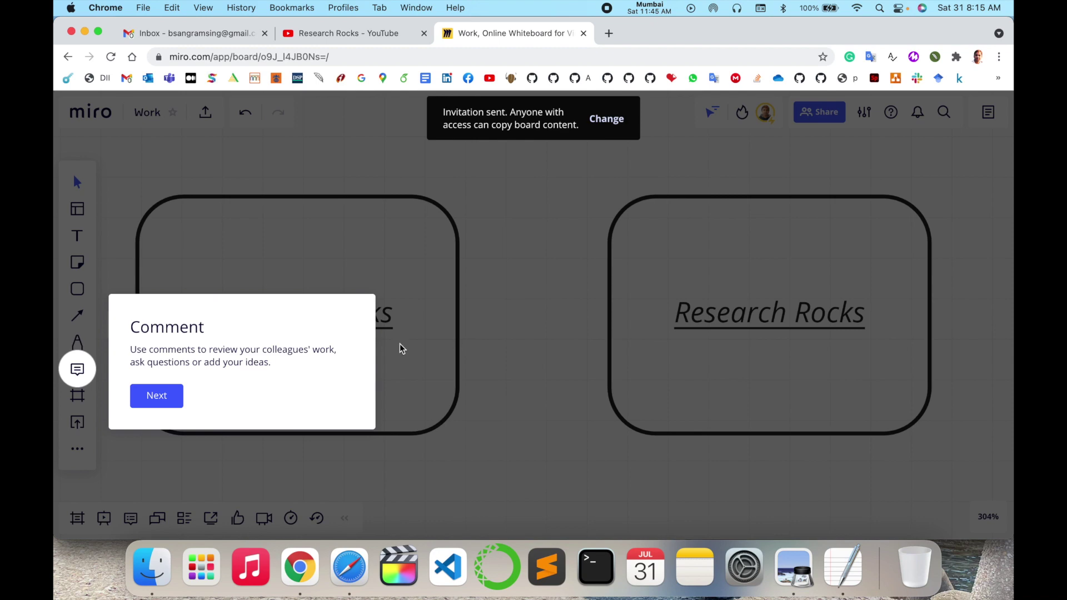
{"action": "left_click", "coordinate": [156, 396]}
Step: In the mail inbox, open the Miro invitation, accept it and open the Work board
{"action": "key", "text": "super+1"}
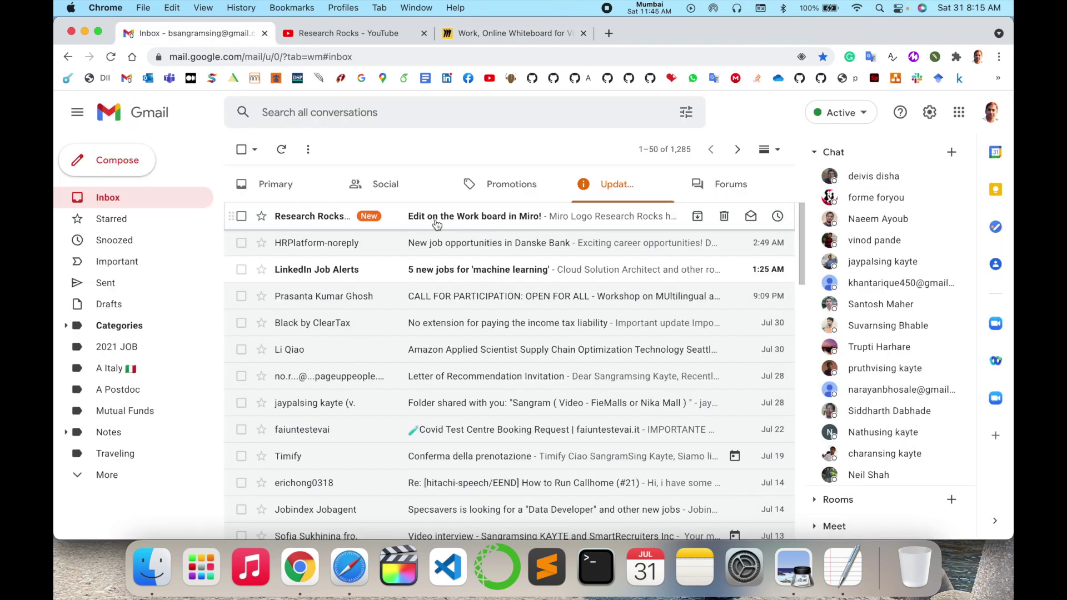
{"action": "left_click", "coordinate": [437, 224]}
{"action": "scroll", "coordinate": [444, 428], "scroll_direction": "down", "scroll_amount": 2}
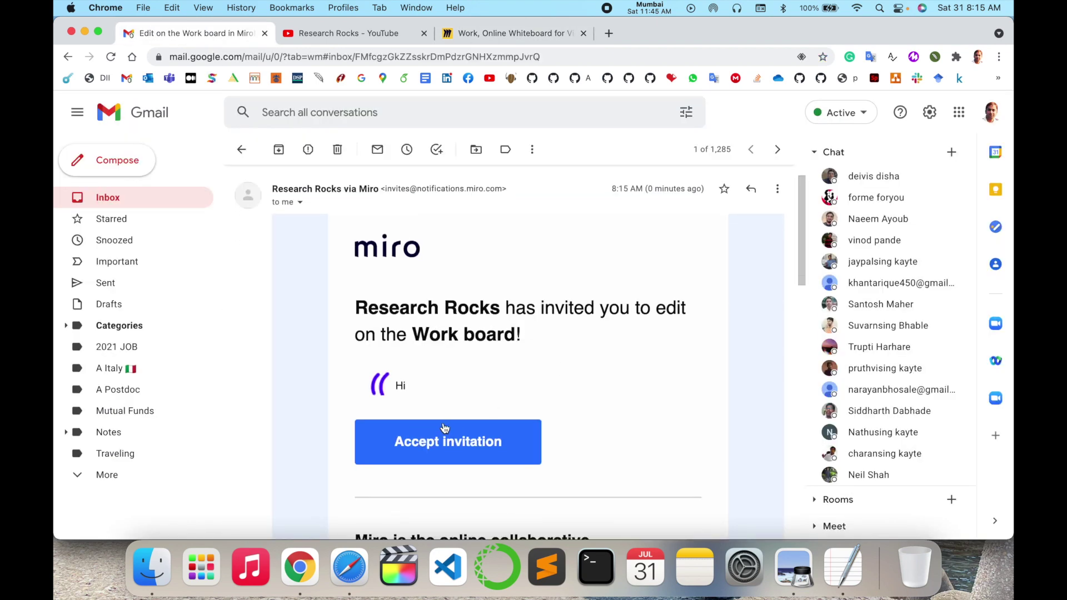
{"action": "left_click", "coordinate": [445, 429]}
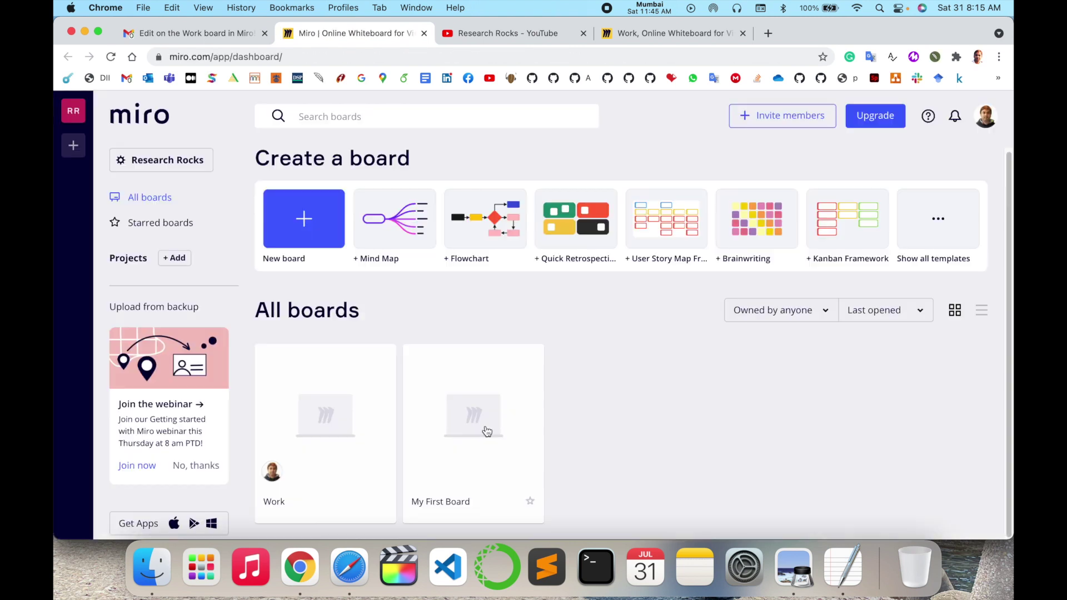
{"action": "left_click", "coordinate": [344, 363]}
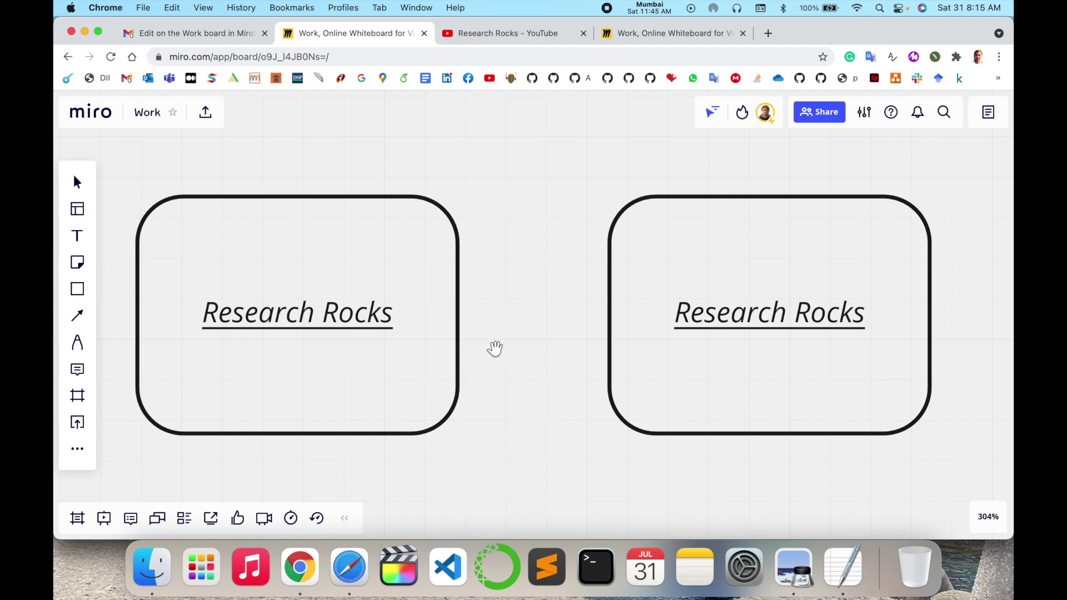
Step: Switch back to the original Work board tab
{"action": "left_click", "coordinate": [660, 34]}
Step: Drag the left box's corner inward until 'Research Rocks' wraps to two lines, then shrink the right box
{"action": "left_click", "coordinate": [413, 331]}
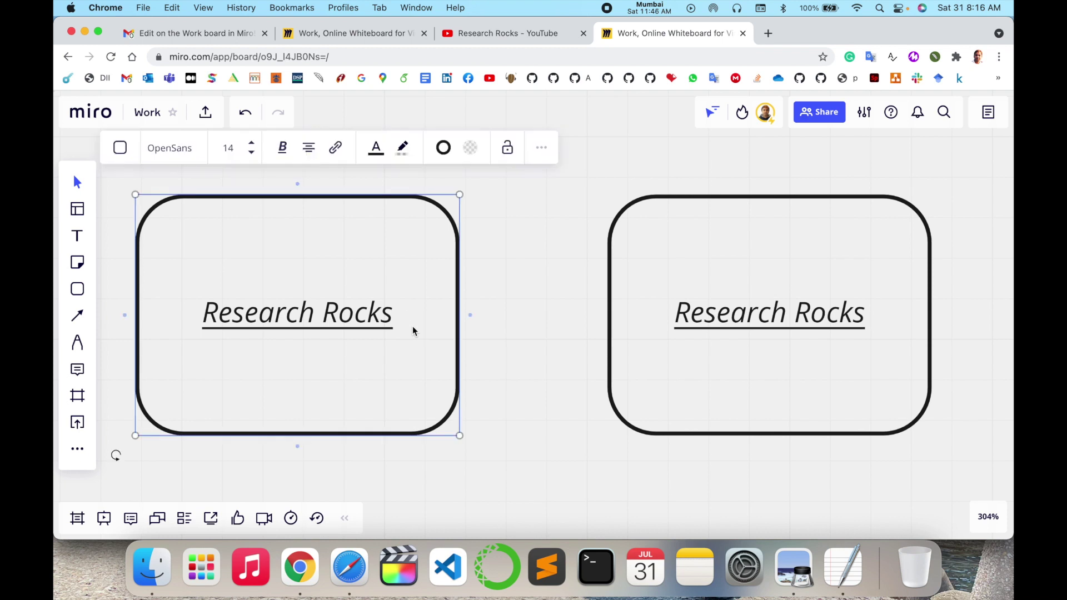
{"action": "left_click_drag", "start_coordinate": [465, 199], "coordinate": [340, 269]}
{"action": "left_click", "coordinate": [893, 248]}
{"action": "left_click_drag", "start_coordinate": [931, 194], "coordinate": [811, 331]}
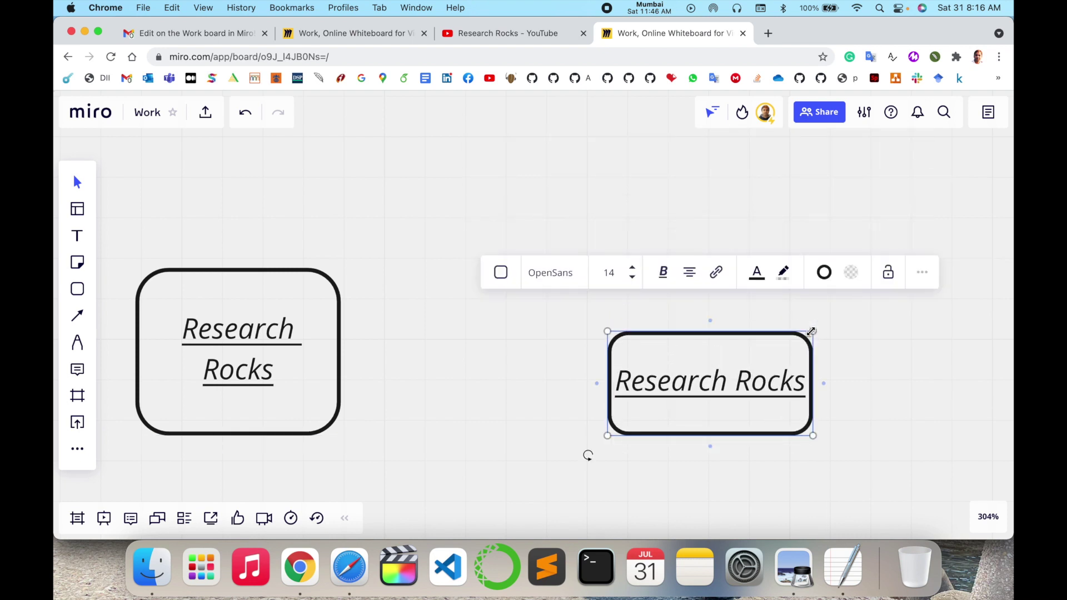
Step: With the Pen, draw a looping scribble above the right box and a second crossing beneath it
{"action": "left_click", "coordinate": [78, 342]}
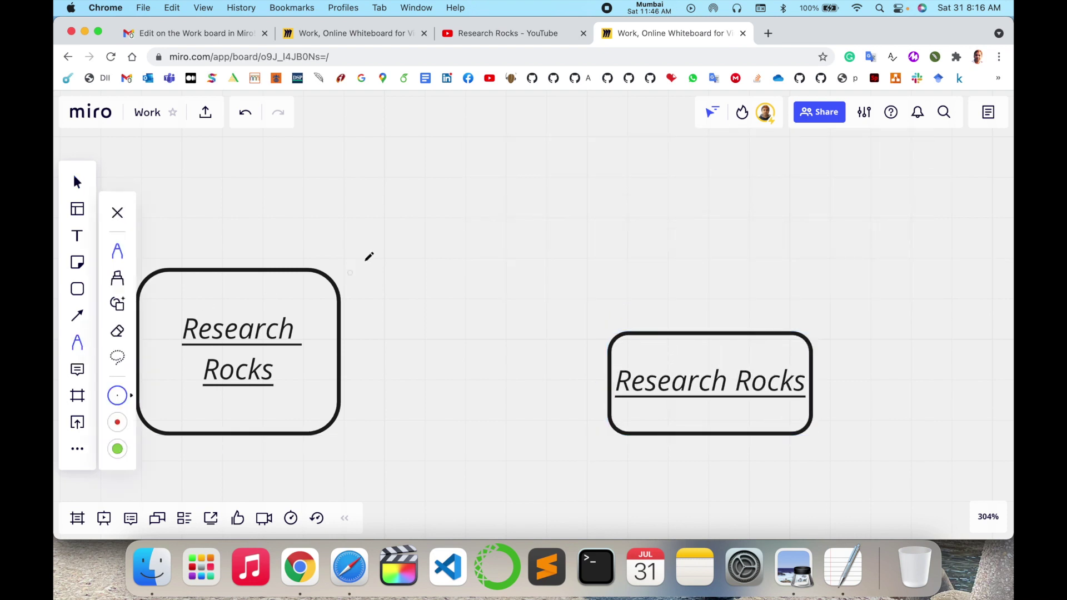
{"action": "mouse_move", "coordinate": [405, 235]}
{"action": "left_mouse_down"}
{"action": "mouse_move", "coordinate": [461, 295]}
{"action": "mouse_move", "coordinate": [458, 273]}
{"action": "left_mouse_up"}
{"action": "mouse_move", "coordinate": [517, 236]}
{"action": "left_mouse_down"}
{"action": "mouse_move", "coordinate": [529, 300]}
{"action": "mouse_move", "coordinate": [611, 266]}
{"action": "mouse_move", "coordinate": [832, 247]}
{"action": "left_mouse_up"}
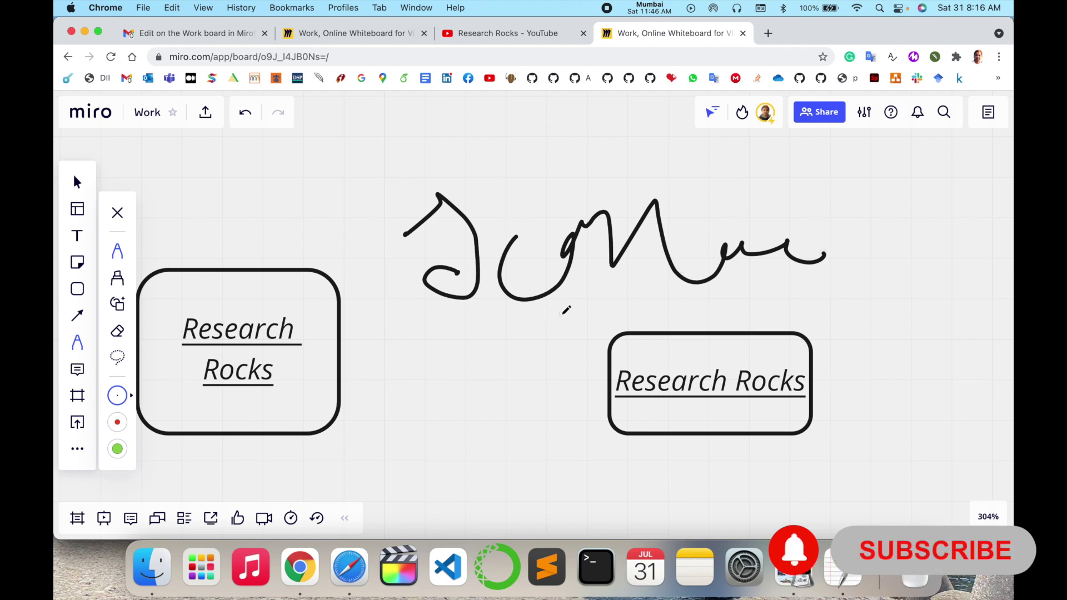
{"action": "mouse_move", "coordinate": [410, 429]}
{"action": "left_mouse_down"}
{"action": "mouse_move", "coordinate": [430, 406]}
{"action": "mouse_move", "coordinate": [457, 458]}
{"action": "mouse_move", "coordinate": [534, 472]}
{"action": "mouse_move", "coordinate": [612, 430]}
{"action": "mouse_move", "coordinate": [684, 455]}
{"action": "mouse_move", "coordinate": [795, 455]}
{"action": "left_mouse_up"}
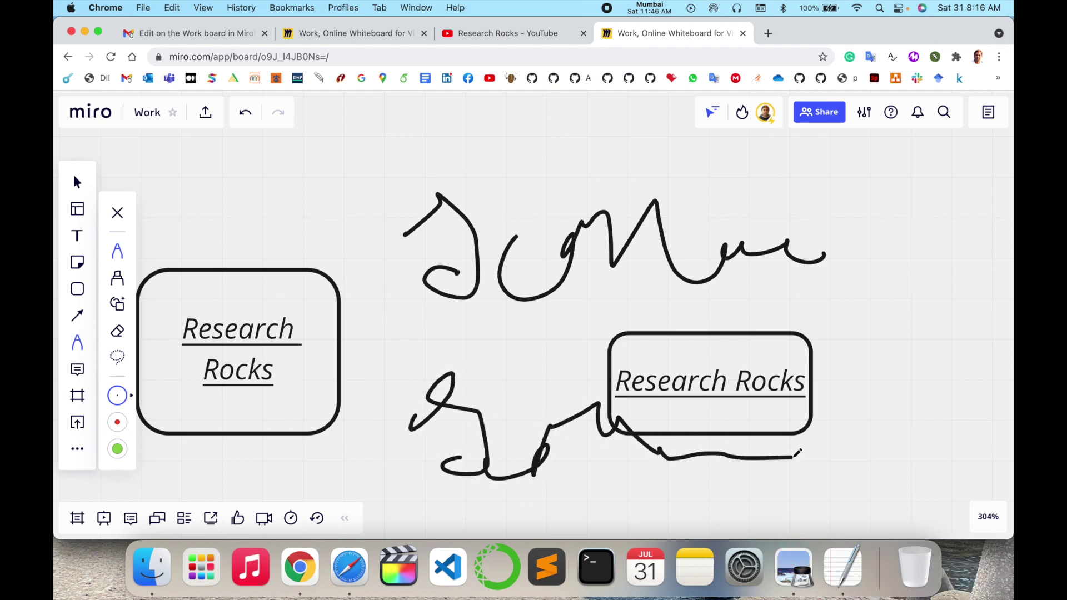